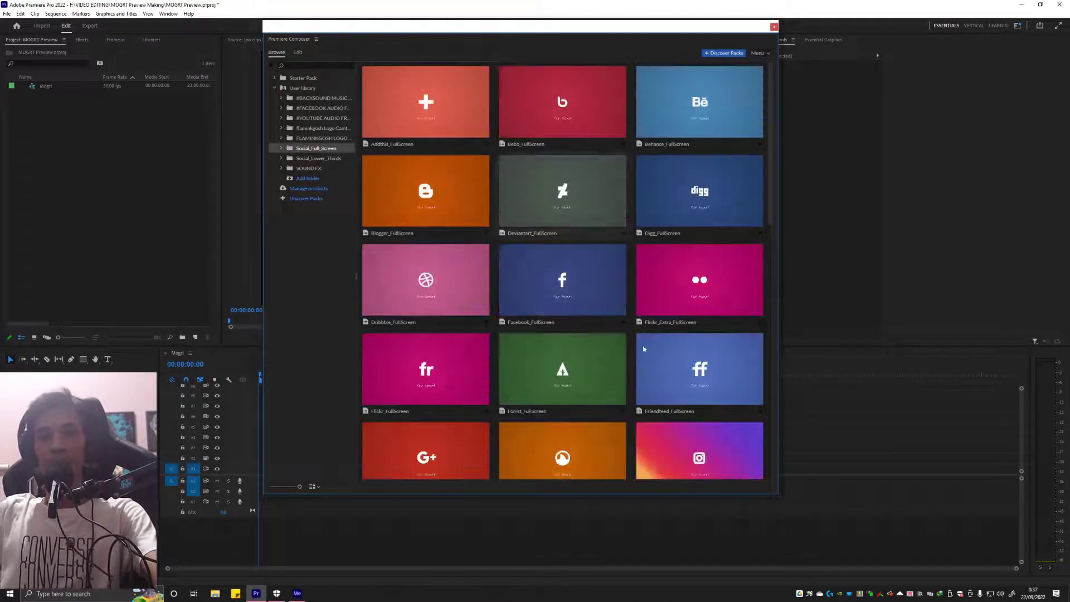
# Browse the Social_Lower_Thirds templates, then add the Social_Square folder to the Composer User library
pyautogui.press('Down')
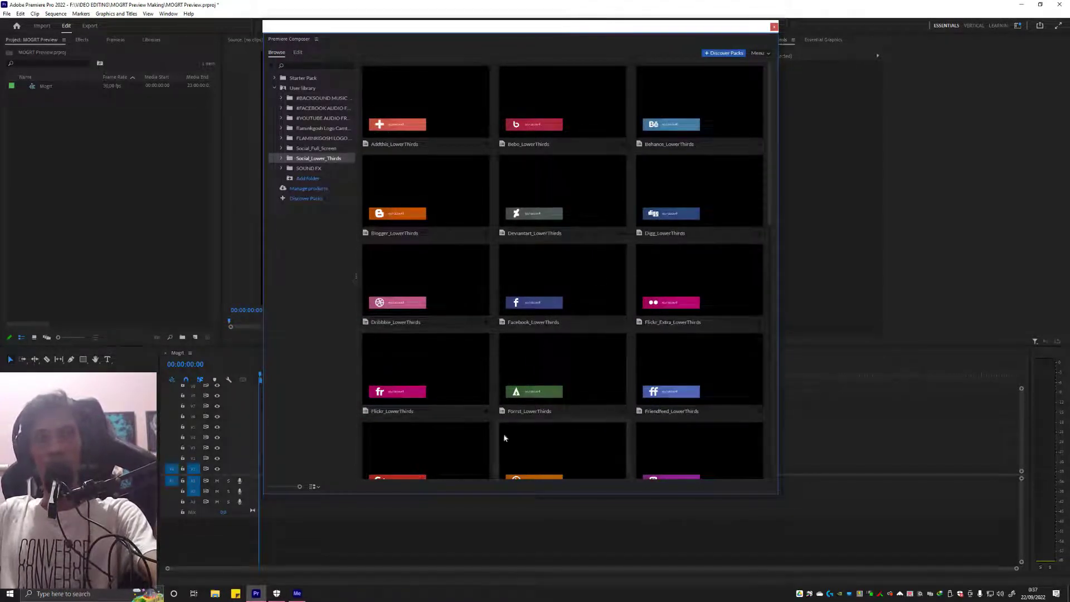
pyautogui.scroll(-3, 555, 378)
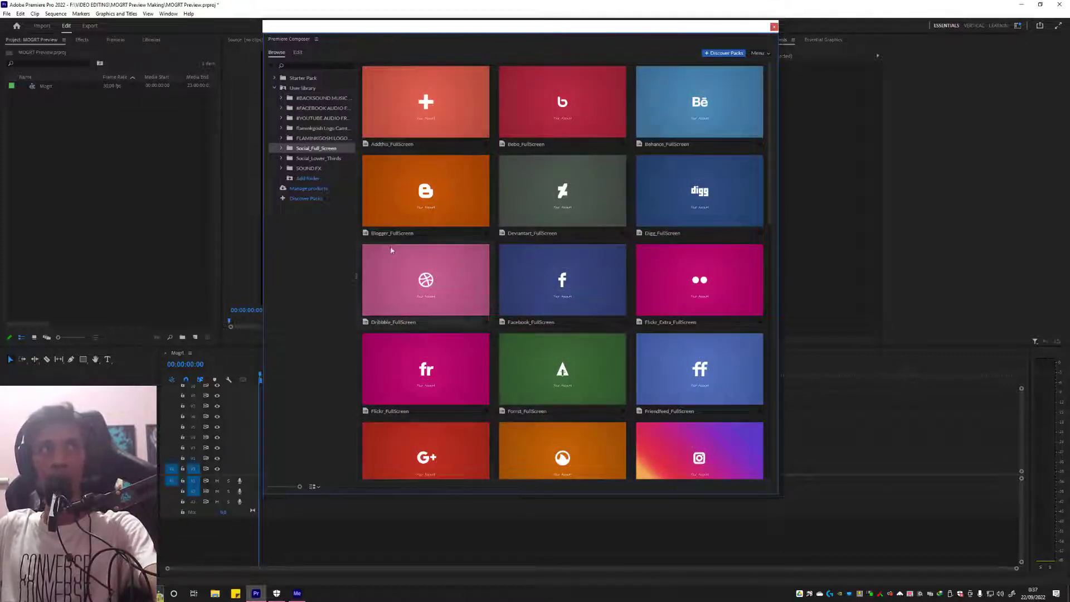
pyautogui.click(313, 159)
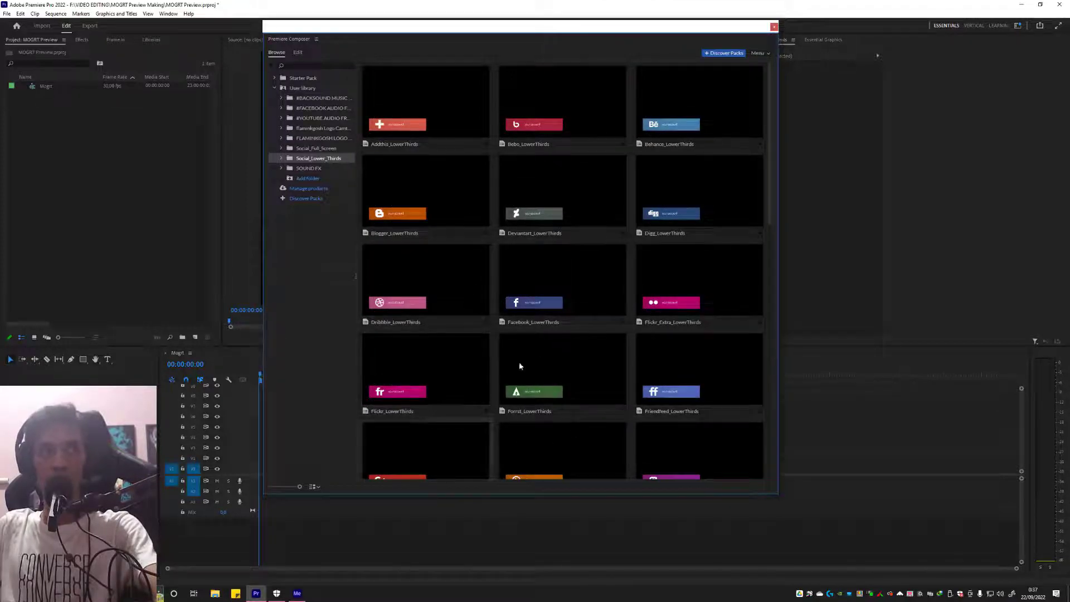
pyautogui.scroll(-3, 535, 375)
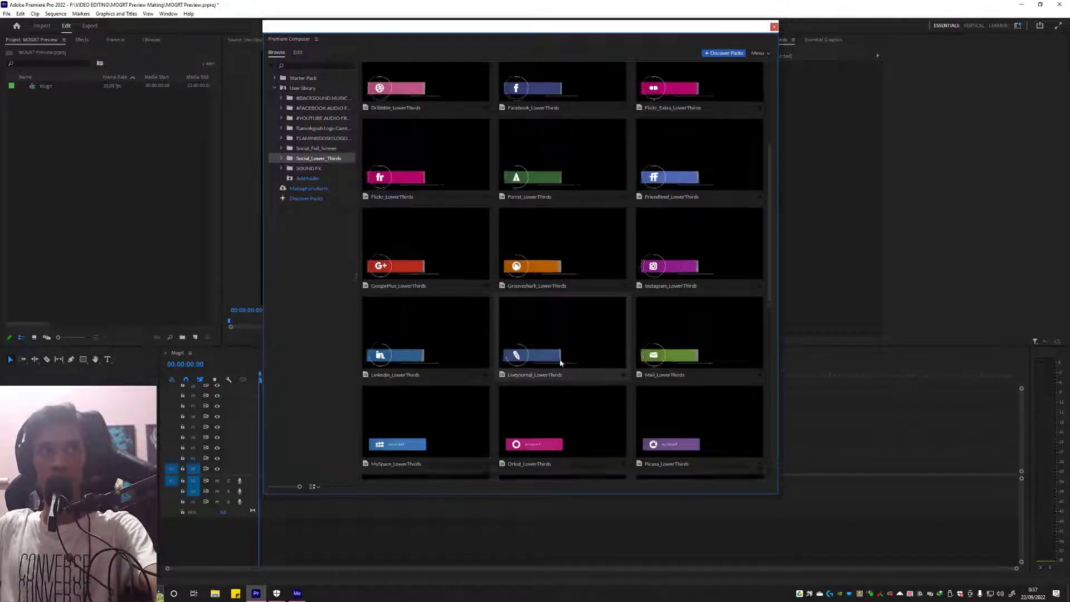
pyautogui.scroll(-1, 545, 390)
pyautogui.scroll(-1, 545, 390)
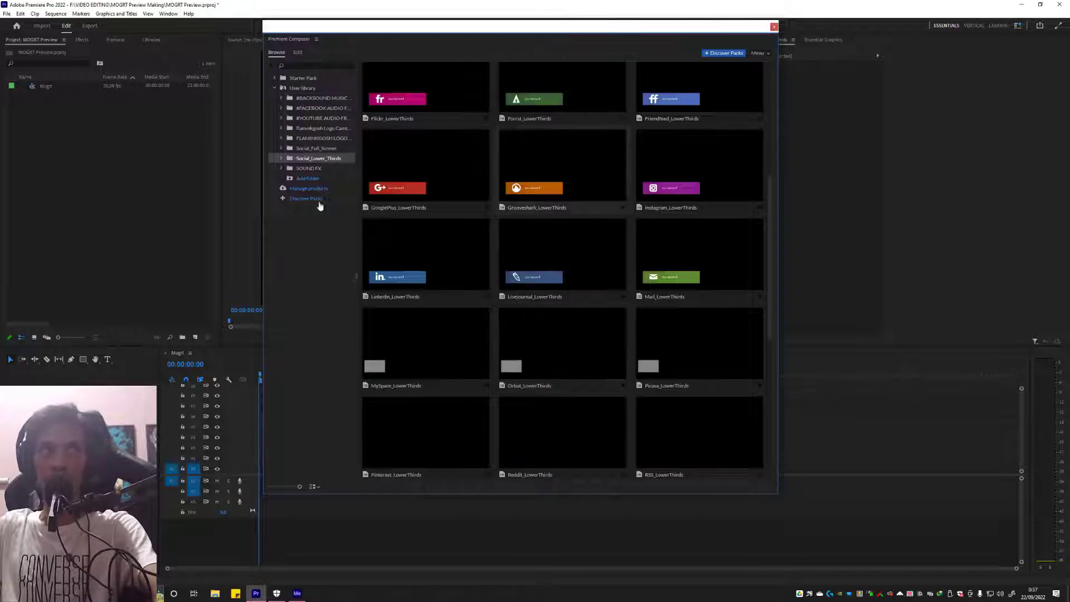
pyautogui.moveTo(687, 95); pyautogui.dragTo(751, 96)
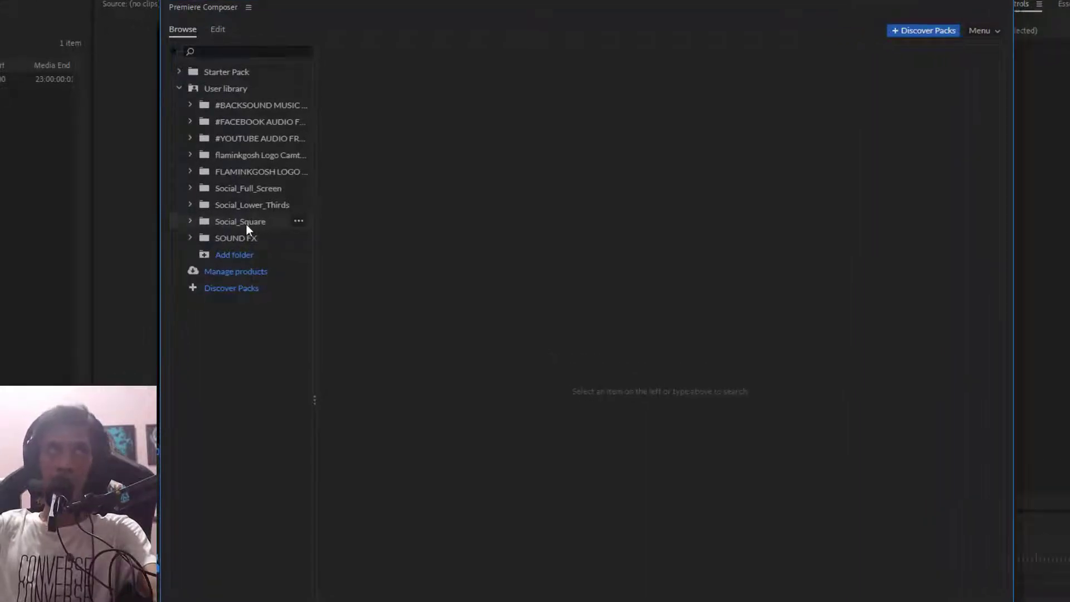
# Inspect the Bebo, Addthis and Deviantart square templates in Social_Square, then return to Social_Lower_Thirds
pyautogui.click(246, 224)
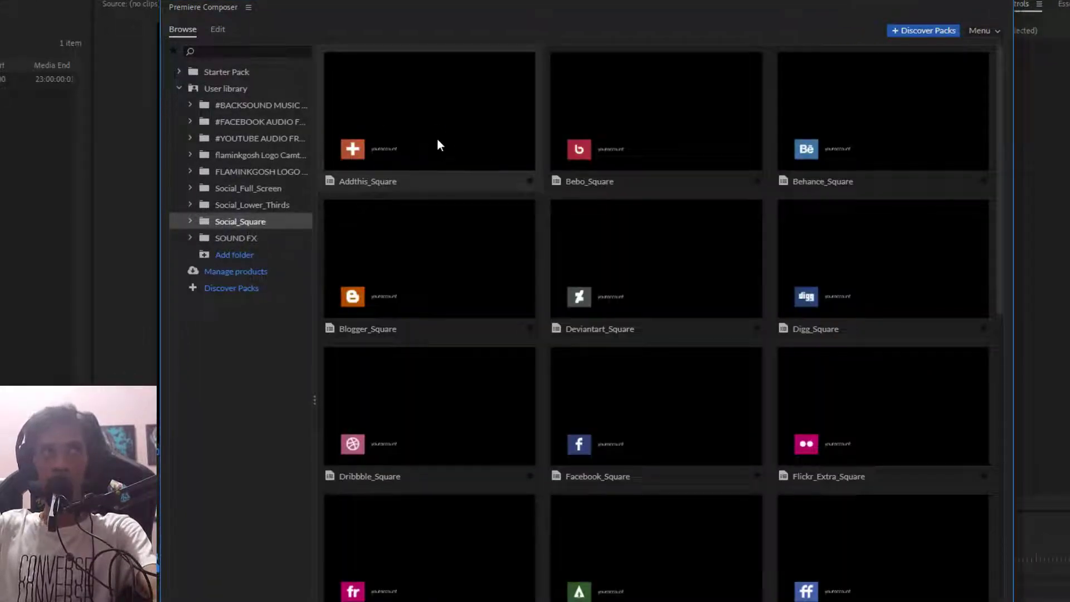
pyautogui.click(645, 131)
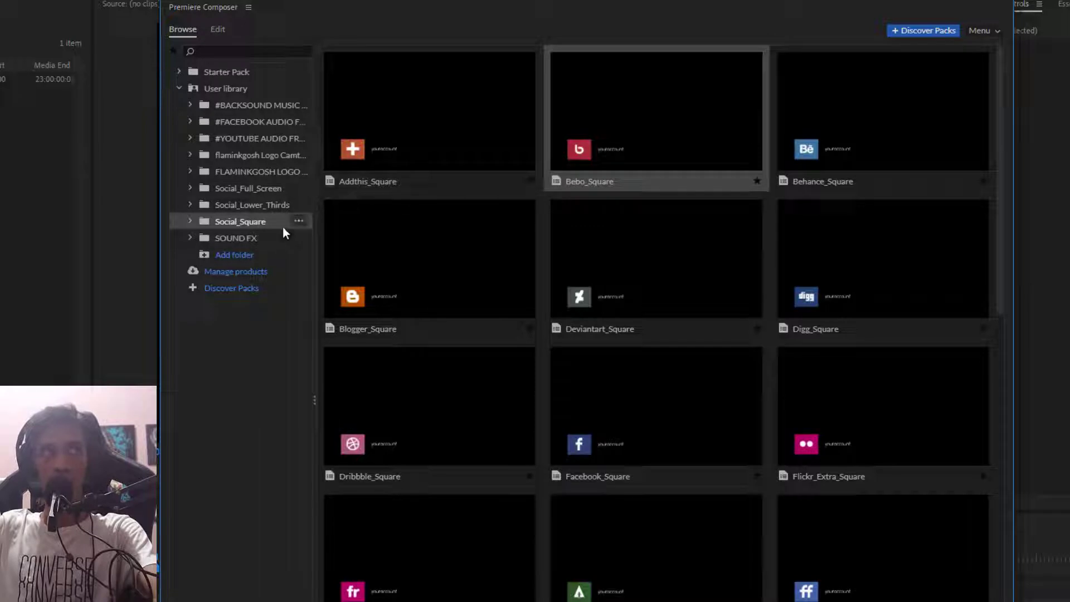
pyautogui.click(411, 152)
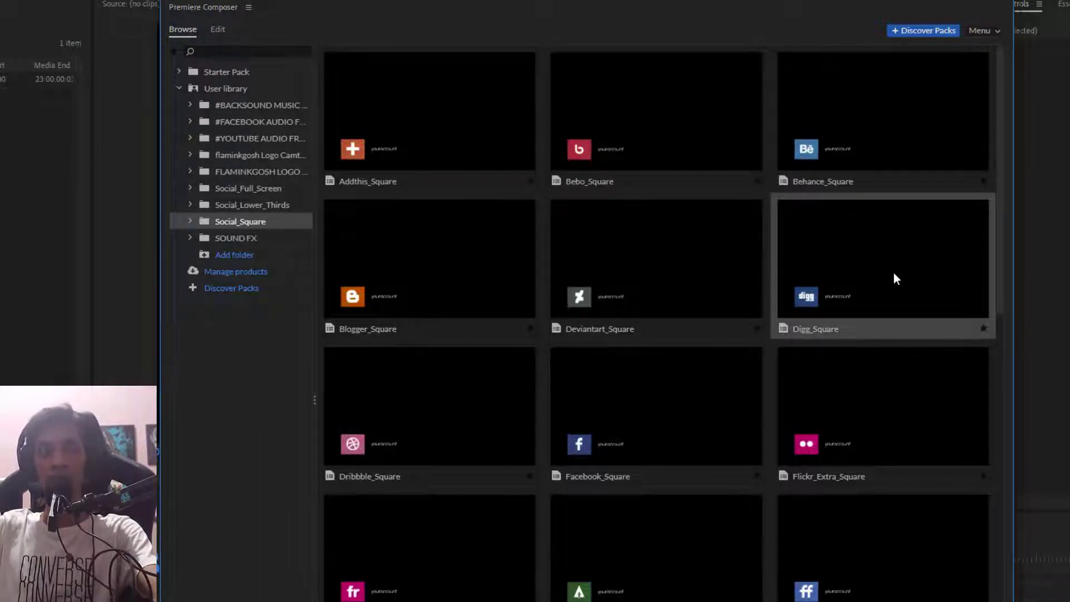
pyautogui.click(653, 271)
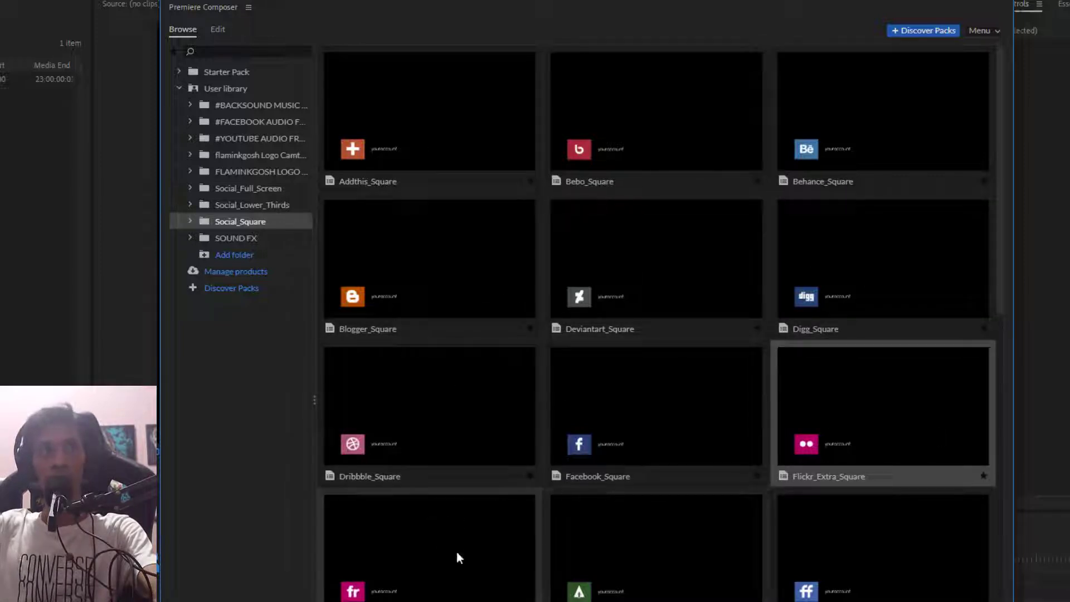
pyautogui.click(252, 205)
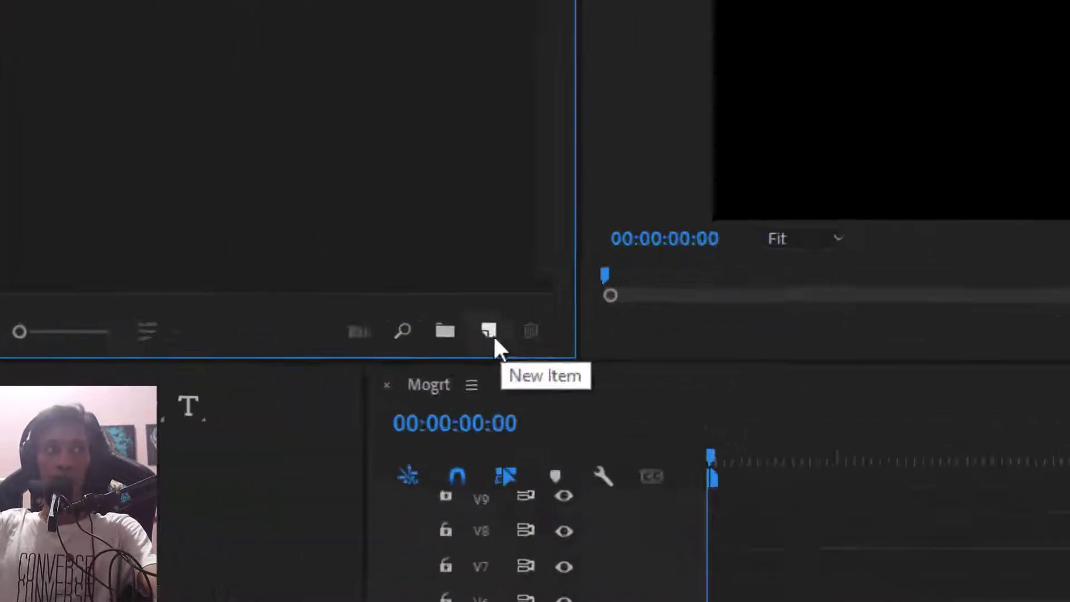
pyautogui.click(491, 334)
pyautogui.click(557, 383)
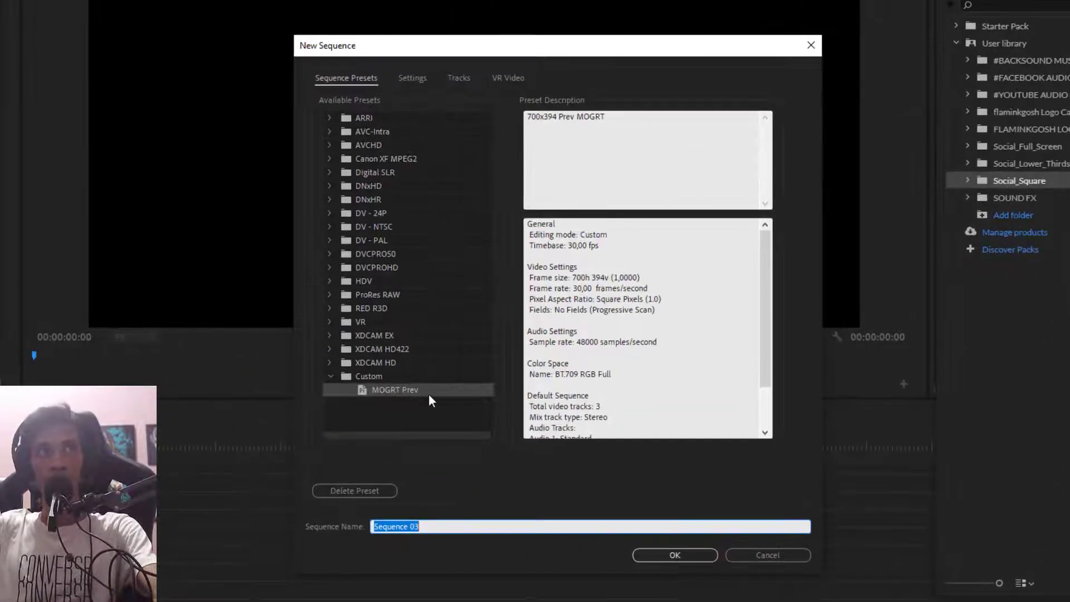
pyautogui.click(444, 388)
pyautogui.click(413, 78)
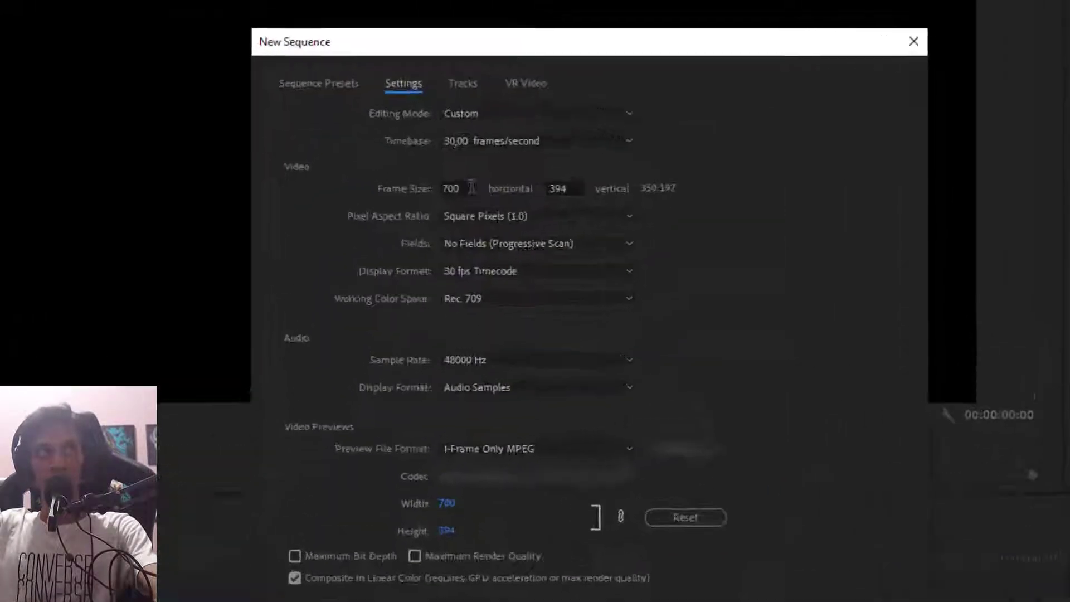
pyautogui.press('Tab')
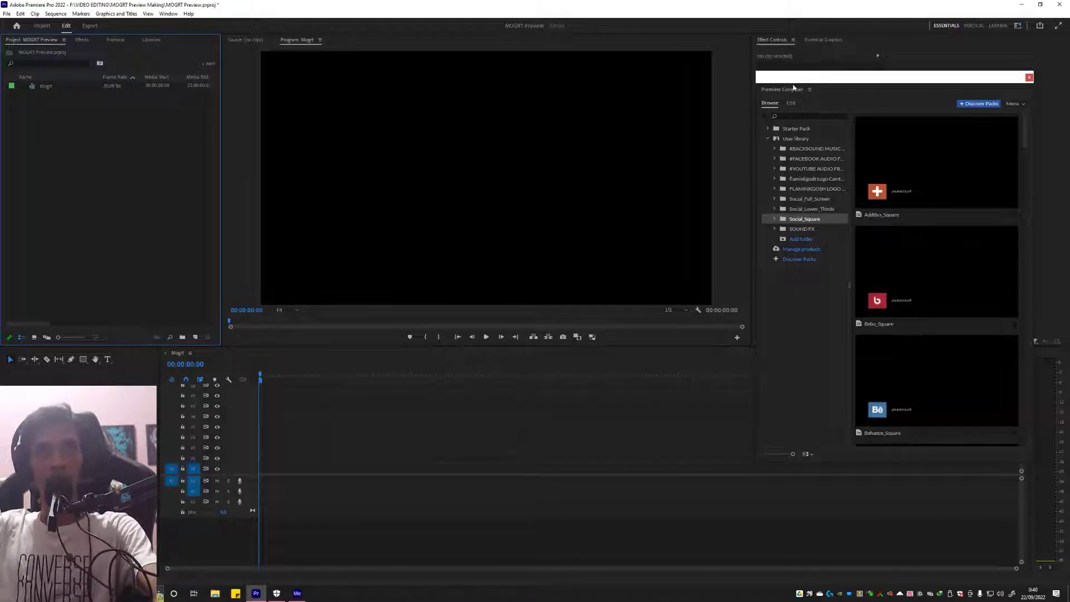
# Enlarge the Composer panel and place Addthis_Square on the Mogrt timeline, keeping existing sequence settings
pyautogui.moveTo(821, 81); pyautogui.dragTo(562, 39)
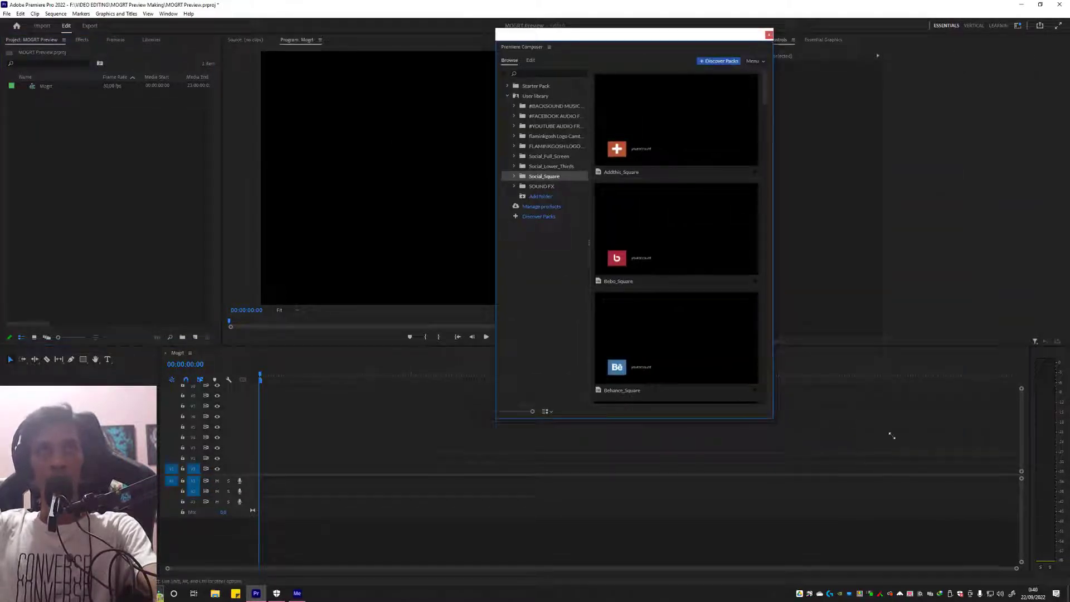
pyautogui.moveTo(892, 435); pyautogui.dragTo(996, 426)
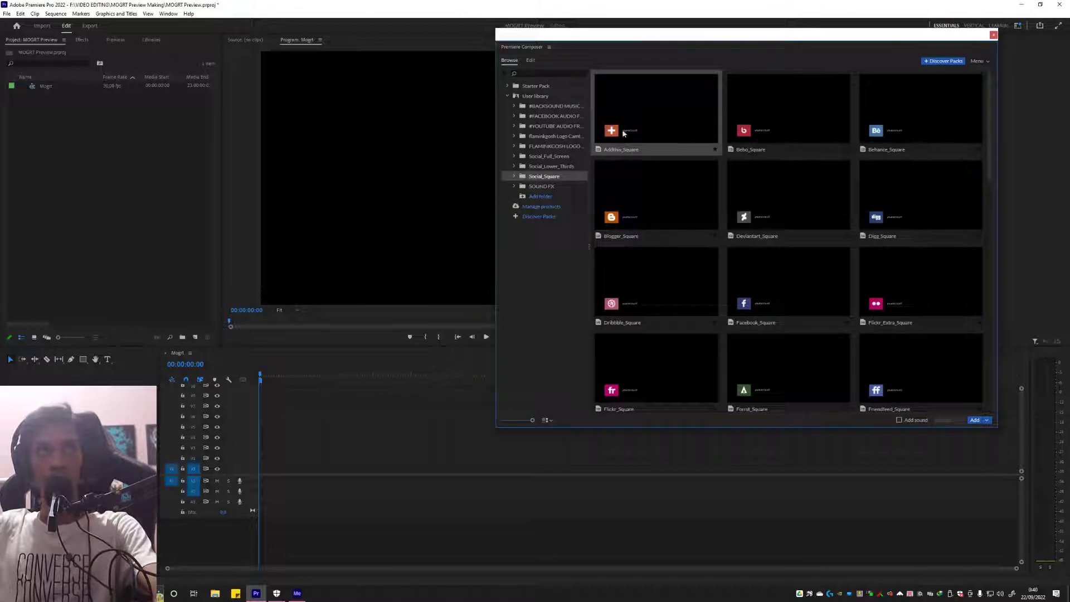
pyautogui.moveTo(619, 123); pyautogui.dragTo(530, 271)
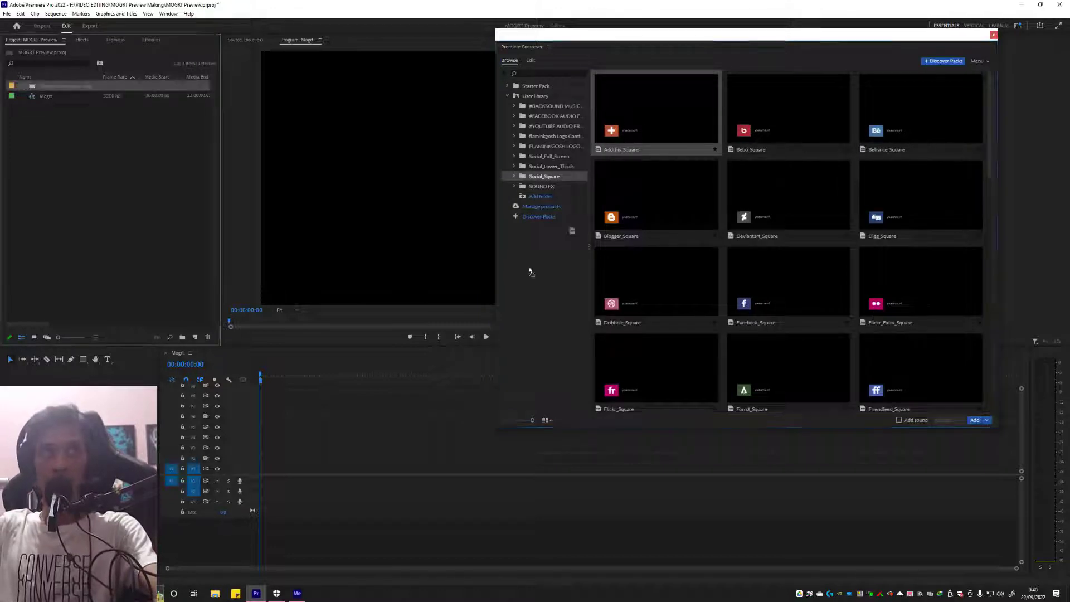
pyautogui.moveTo(262, 469); pyautogui.dragTo(263, 470)
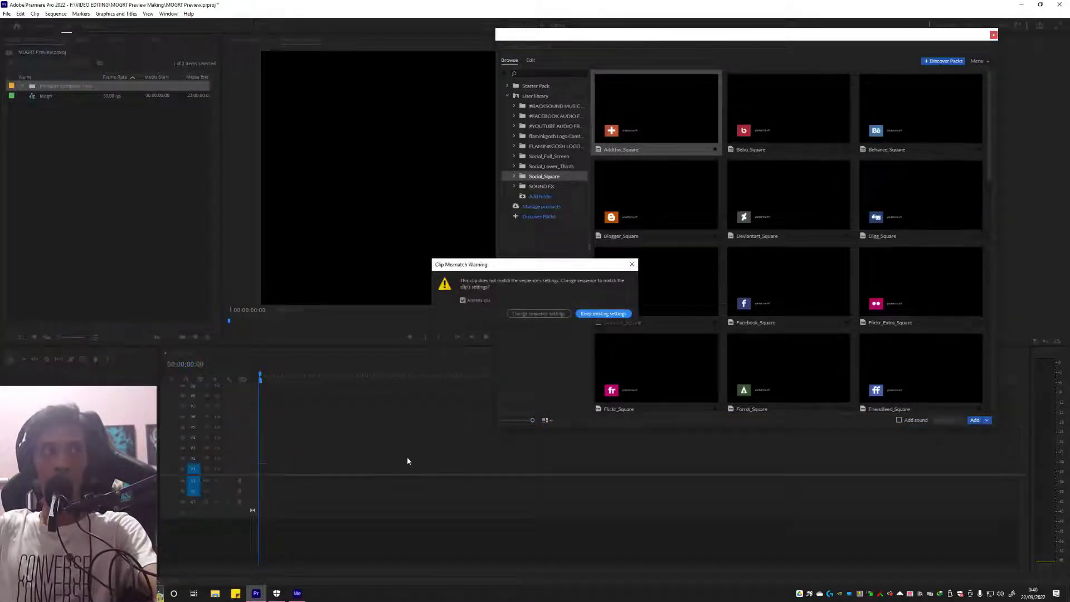
pyautogui.click(610, 315)
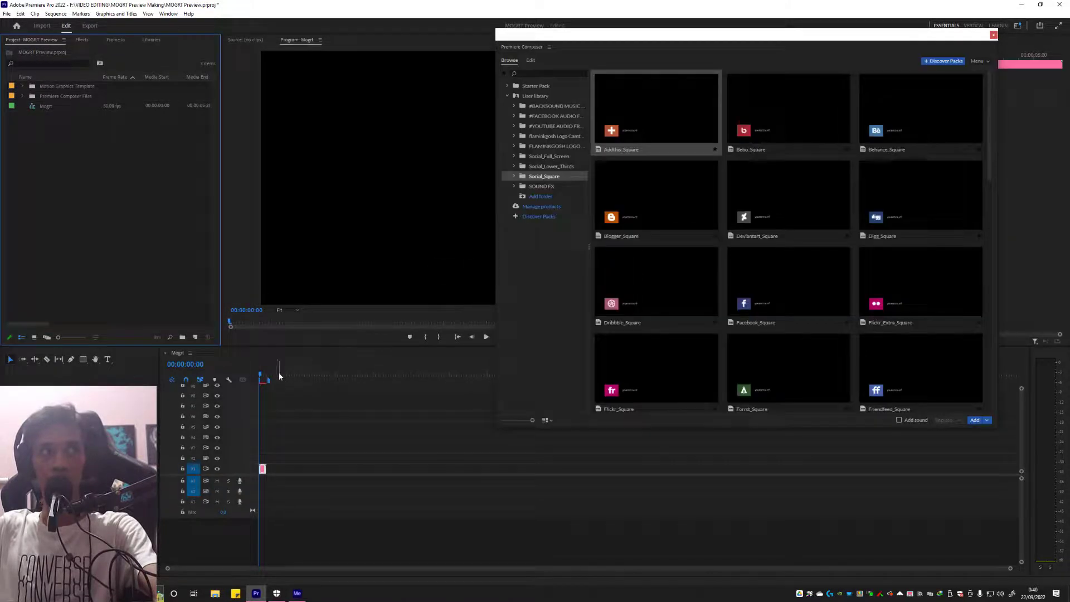
# Move the playhead past the clip and add another square template with Composer's Add button
pyautogui.click(270, 381)
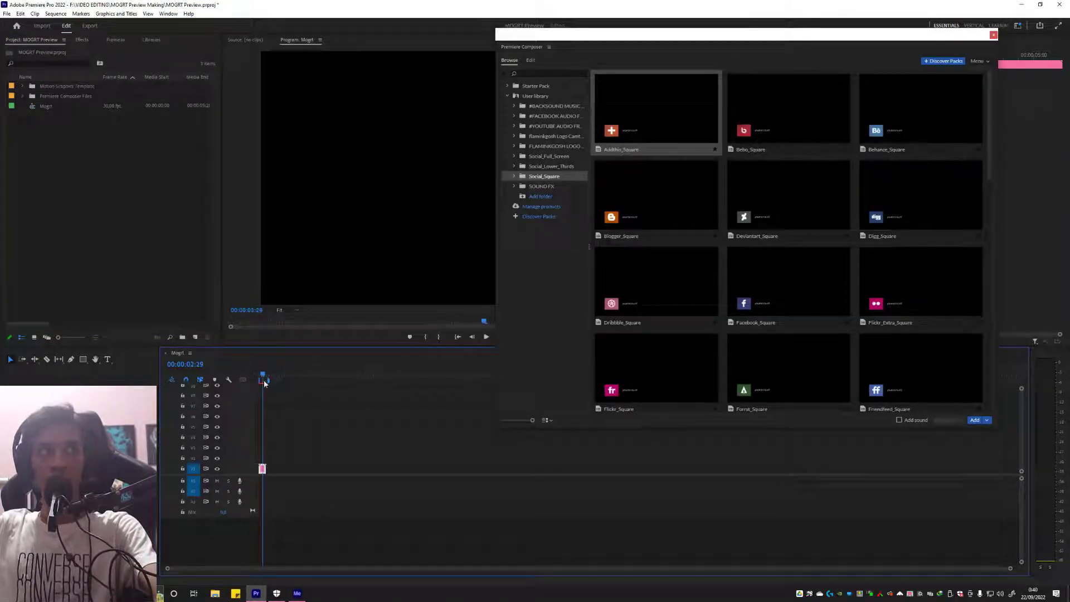
pyautogui.click(268, 381)
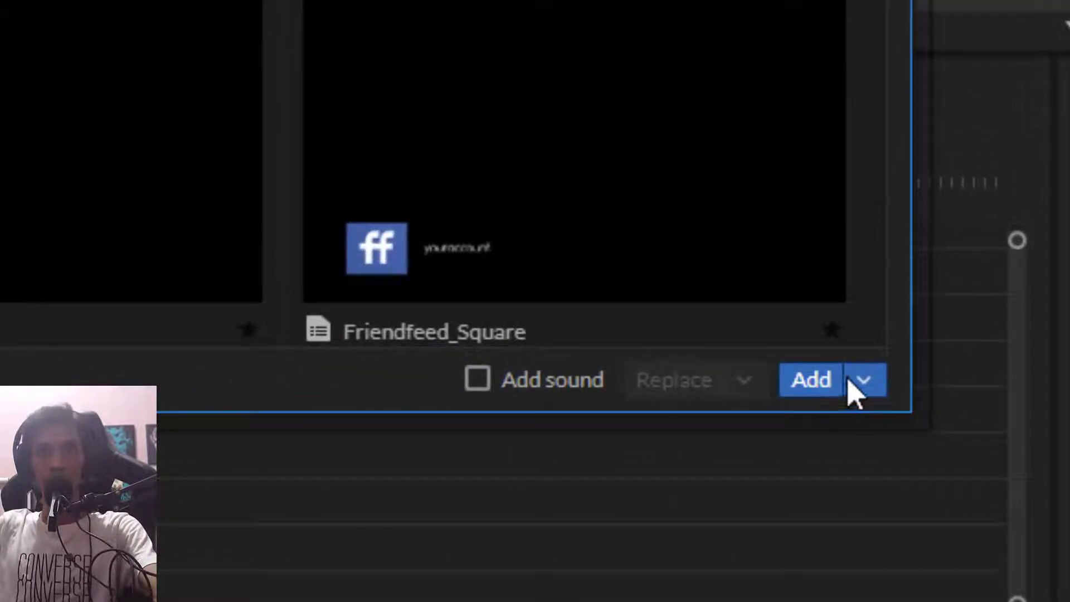
pyautogui.click(863, 380)
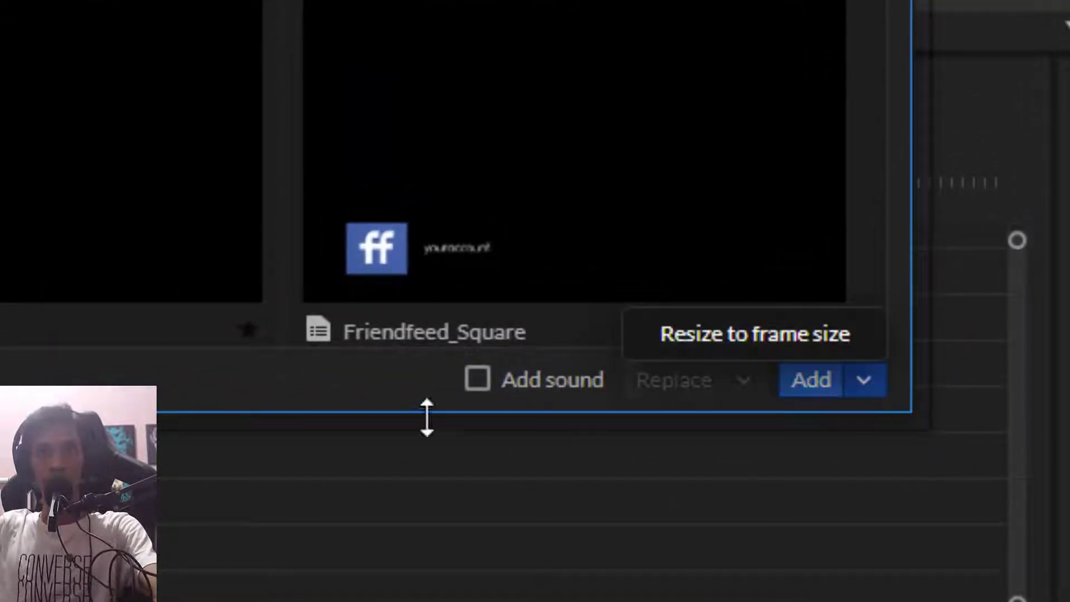
pyautogui.click(363, 420)
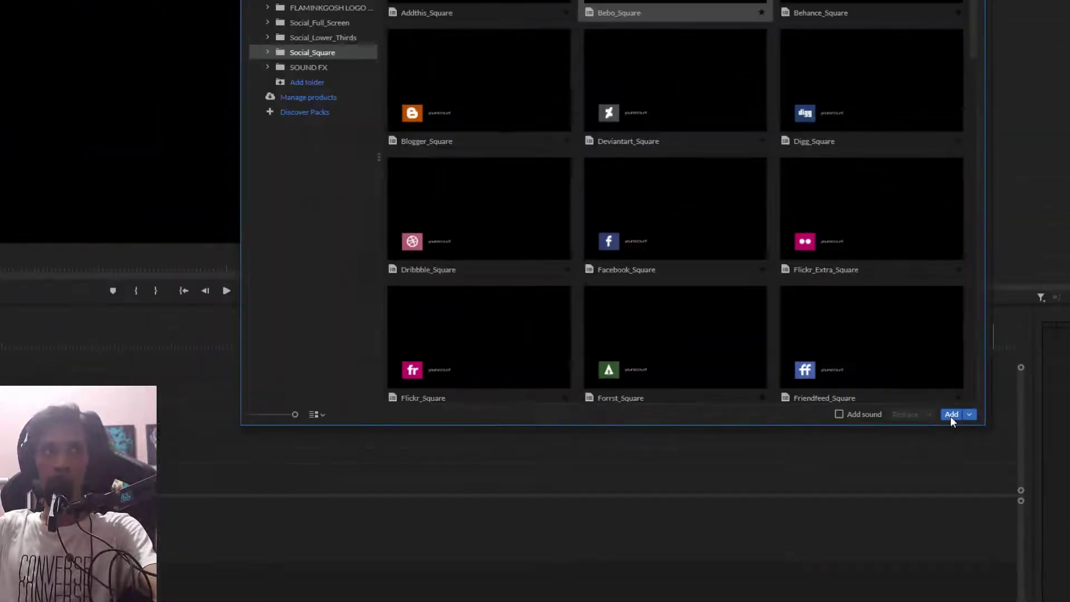
pyautogui.click(811, 385)
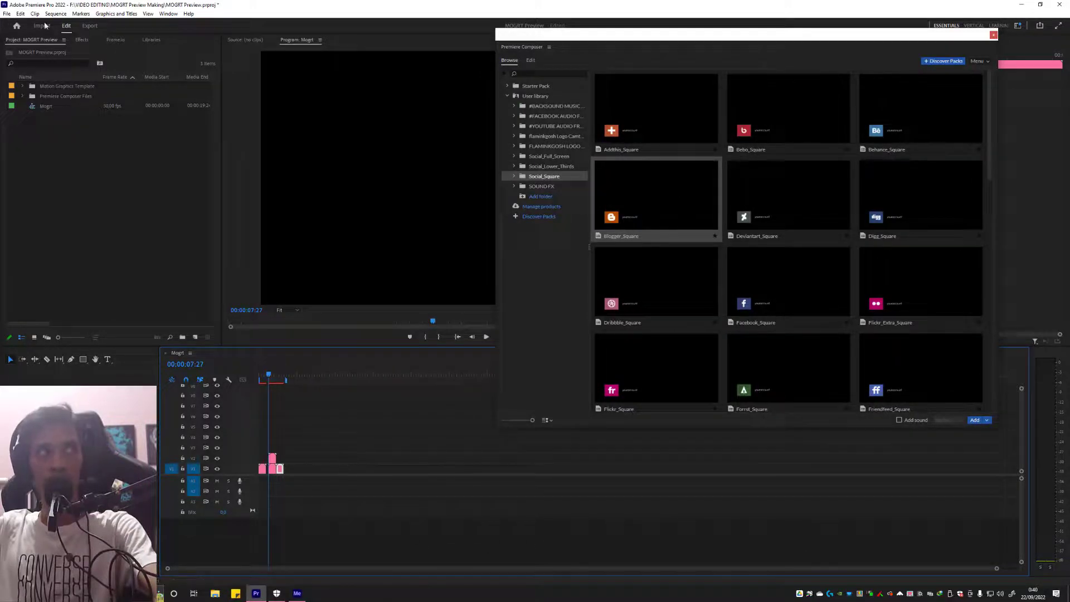
# Expand the Motion Graphics Template folder and select Addthis, Bebo, Behance and Blogger_Square
pyautogui.click(22, 86)
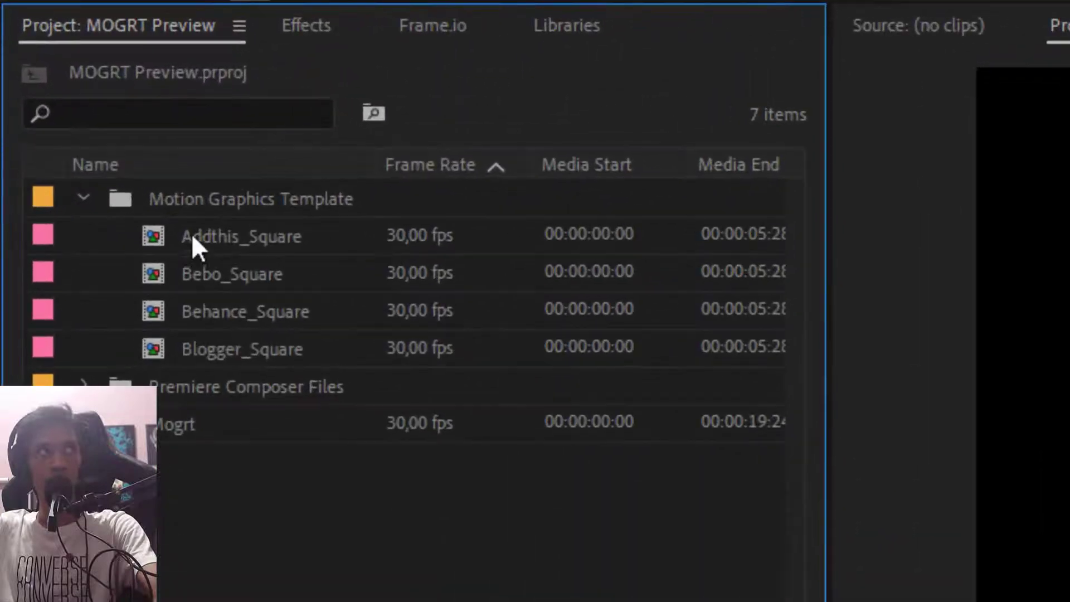
pyautogui.click(195, 240)
pyautogui.click(214, 274)
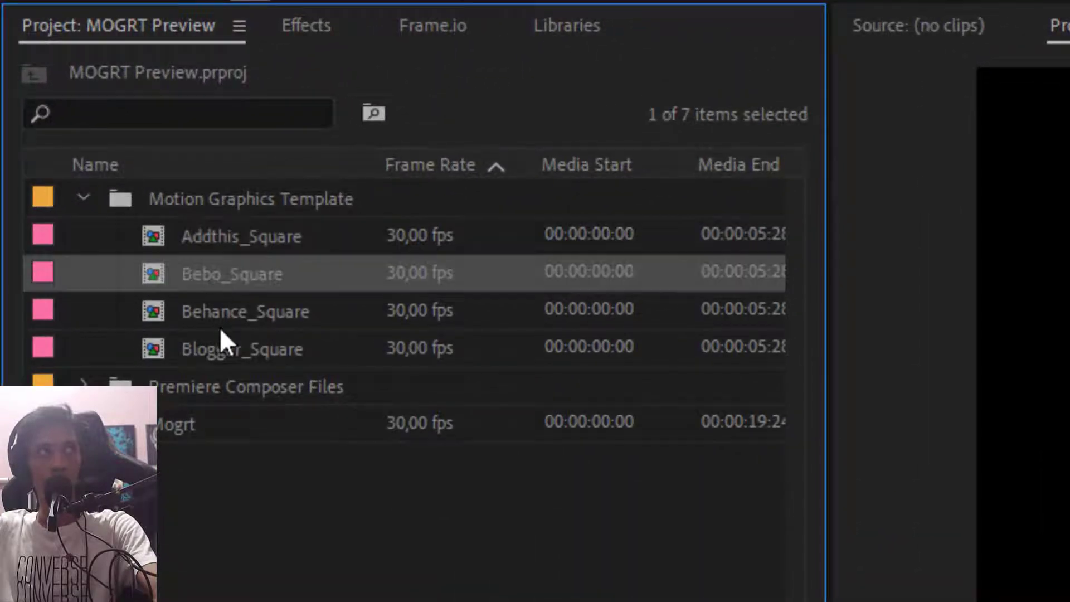
pyautogui.click(220, 315)
pyautogui.click(269, 357)
pyautogui.click(256, 236)
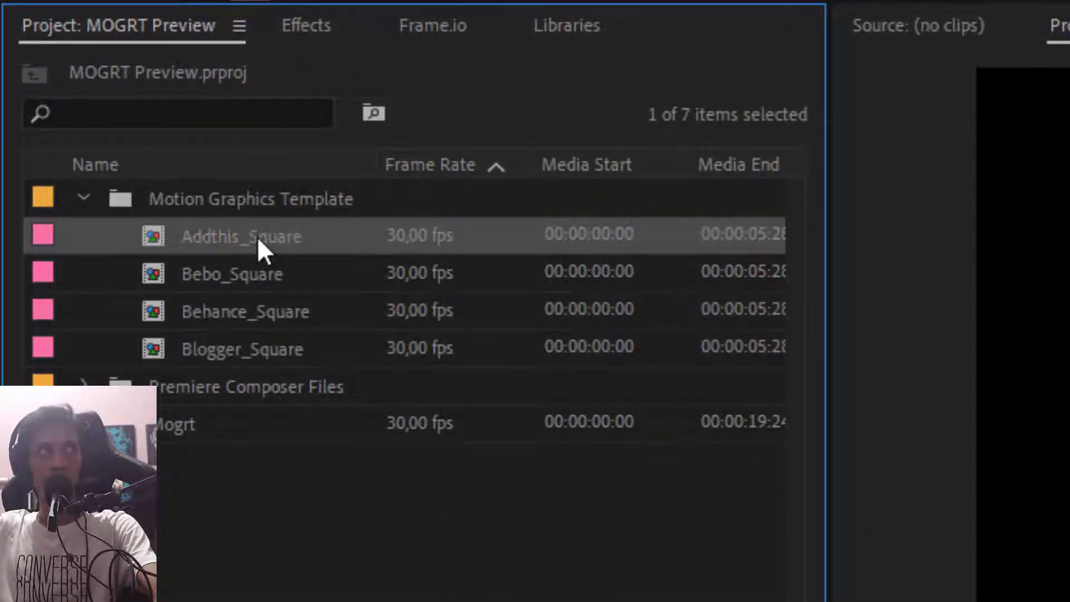
pyautogui.click(238, 278)
pyautogui.click(263, 309)
pyautogui.click(257, 352)
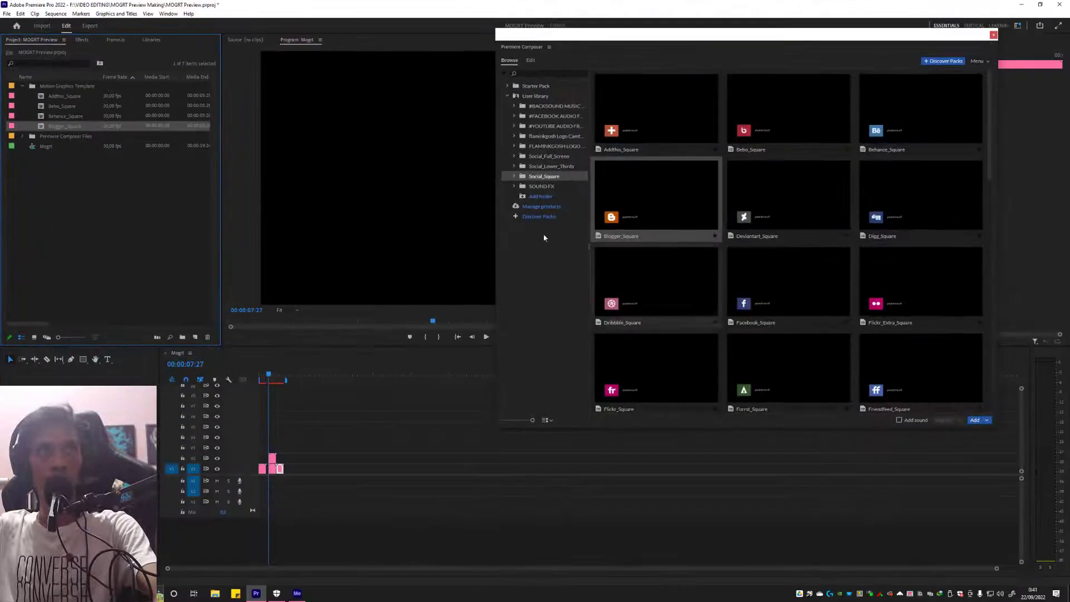
# Drag Deviantart_Square and Digg_Square onto the timeline and pick GooglePlus_Square
pyautogui.click(760, 208)
pyautogui.moveTo(760, 207); pyautogui.dragTo(288, 471)
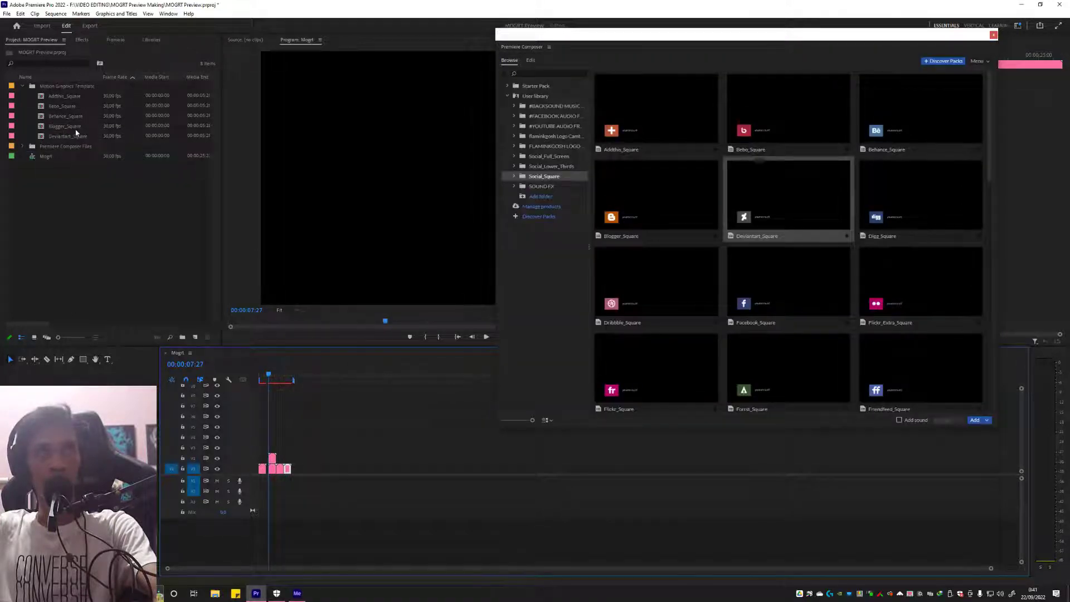
pyautogui.click(914, 200)
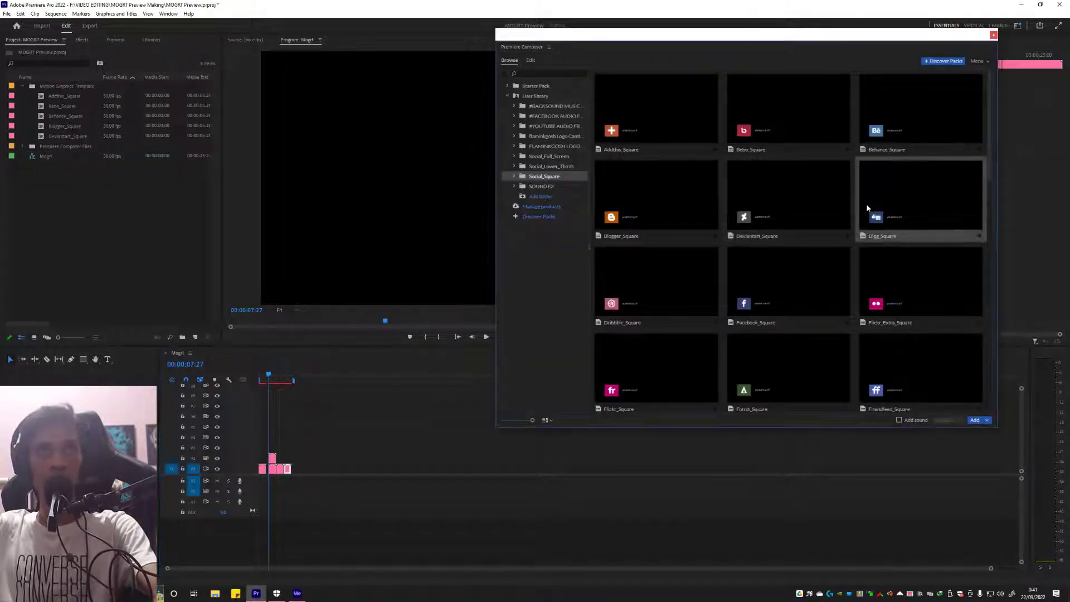
pyautogui.moveTo(892, 207); pyautogui.dragTo(363, 483)
pyautogui.moveTo(295, 473); pyautogui.dragTo(296, 473)
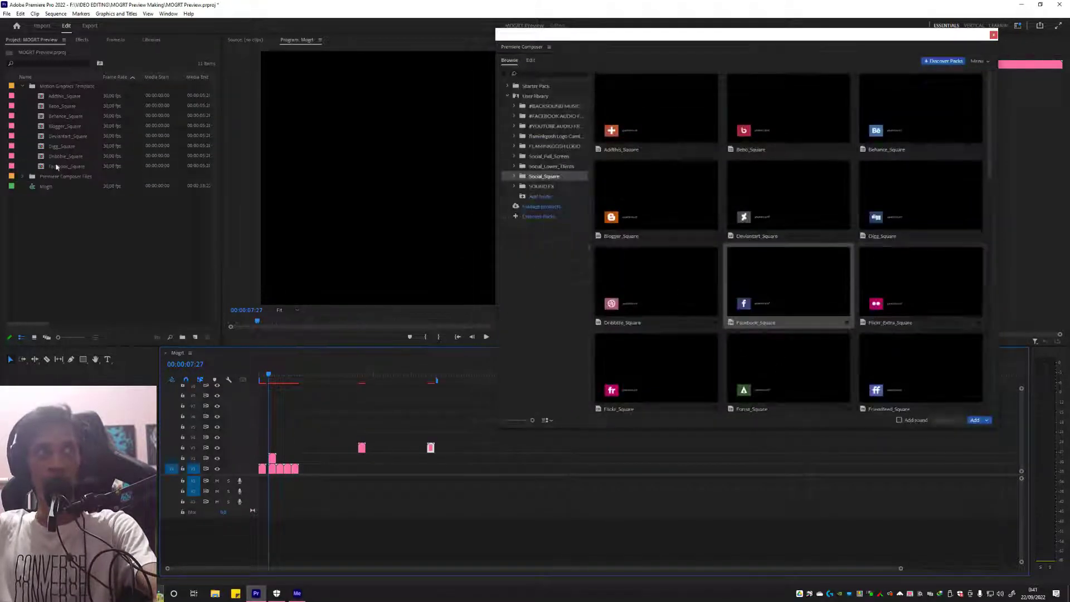
pyautogui.scroll(-3, 632, 377)
pyautogui.click(631, 208)
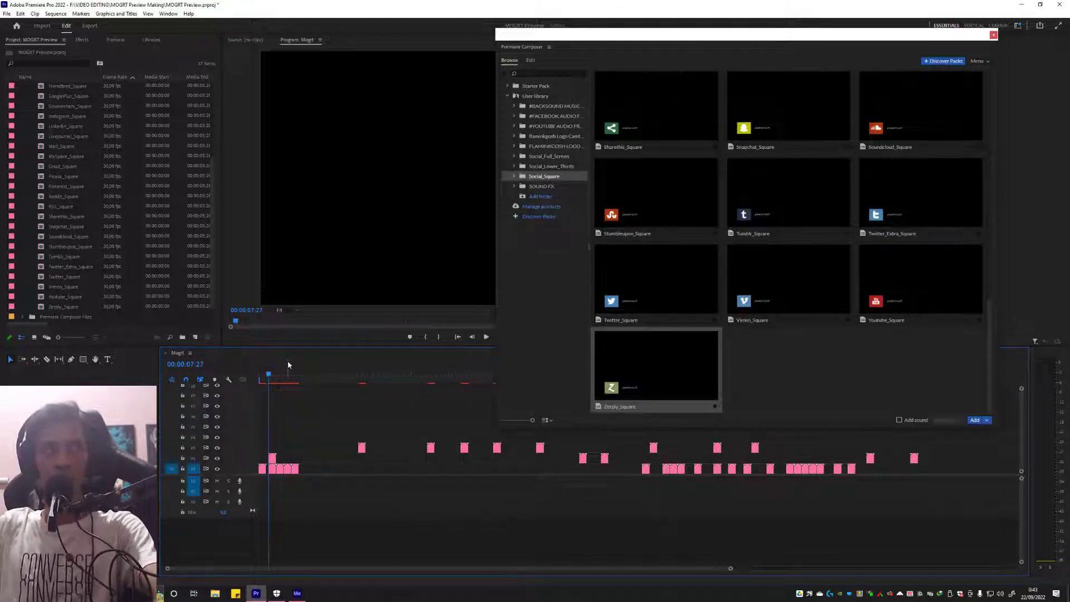
pyautogui.scroll(4, 83, 207)
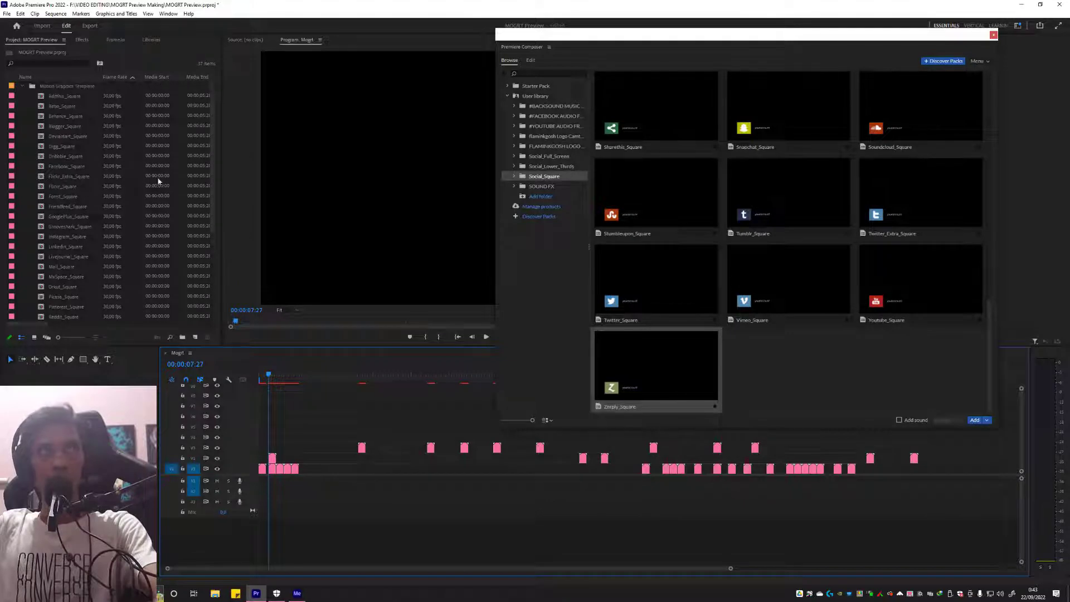
# Dock the Premiere Composer panel back into the right panel group
pyautogui.moveTo(899, 31); pyautogui.dragTo(560, 44)
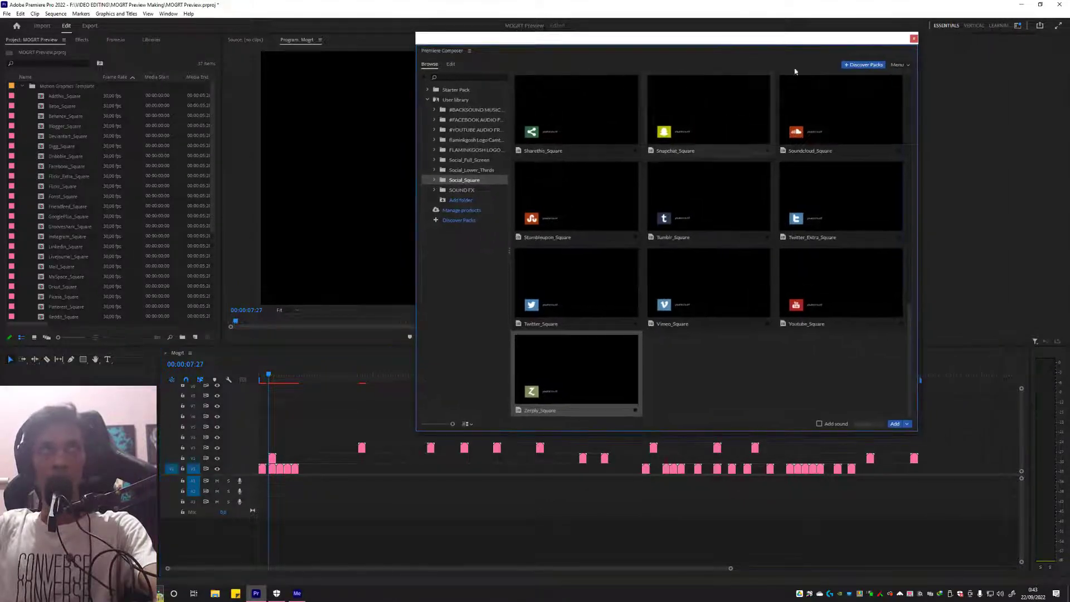
pyautogui.moveTo(665, 48); pyautogui.dragTo(870, 42)
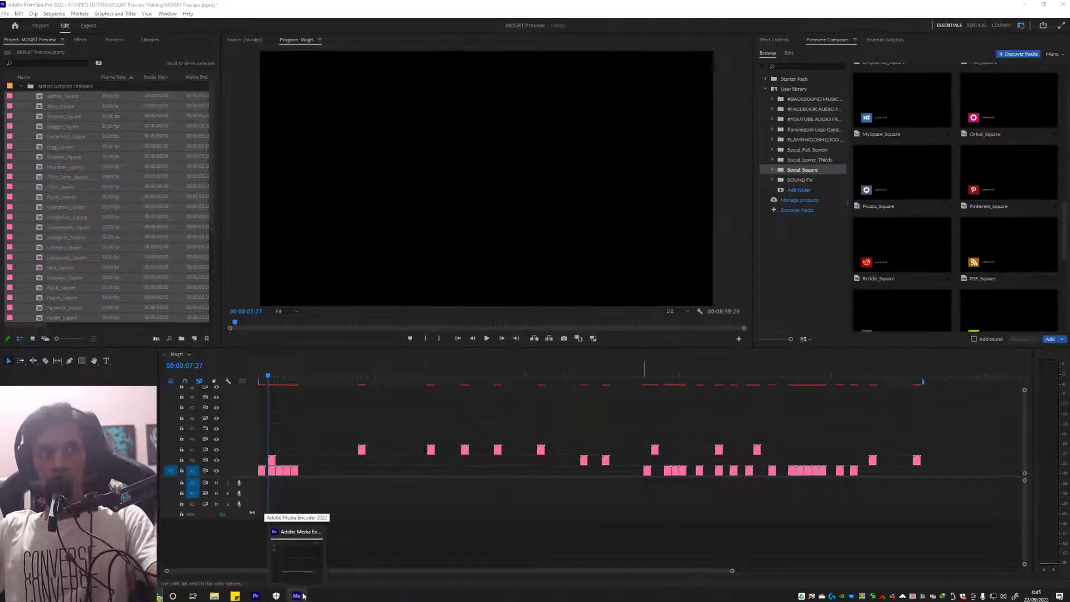
pyautogui.click(297, 593)
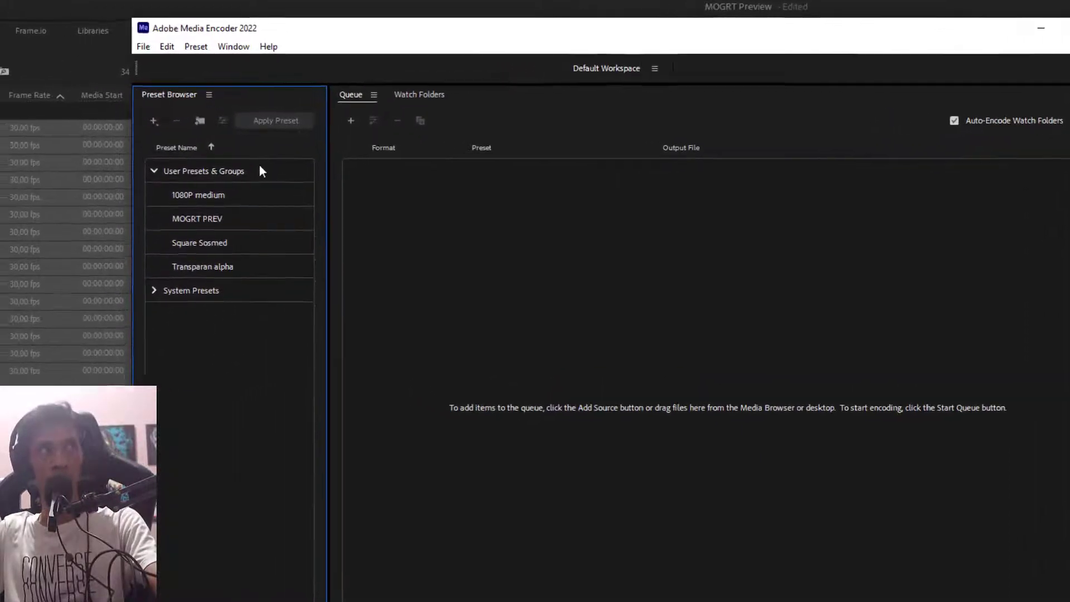
# Choose Create Encoding Preset from the User Presets & Groups context menu
pyautogui.rightClick(184, 155)
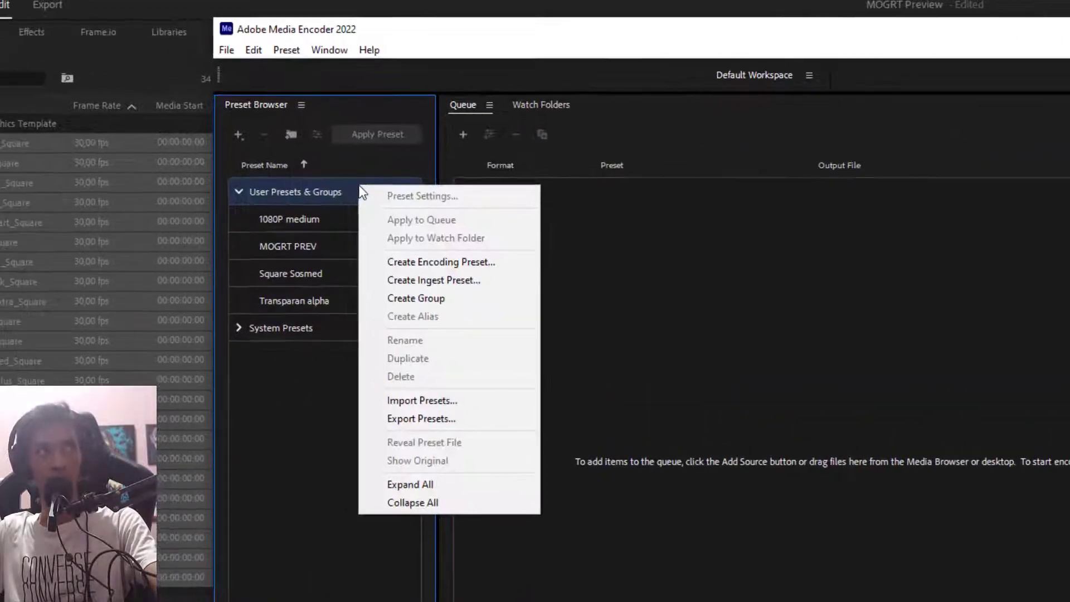
pyautogui.click(299, 192)
pyautogui.rightClick(302, 192)
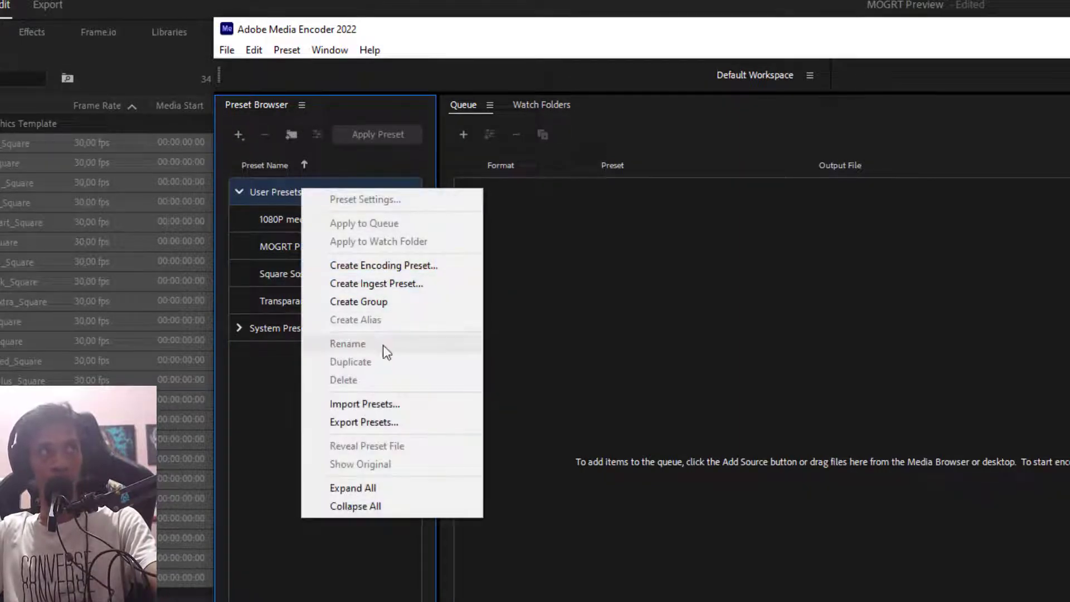
pyautogui.click(431, 271)
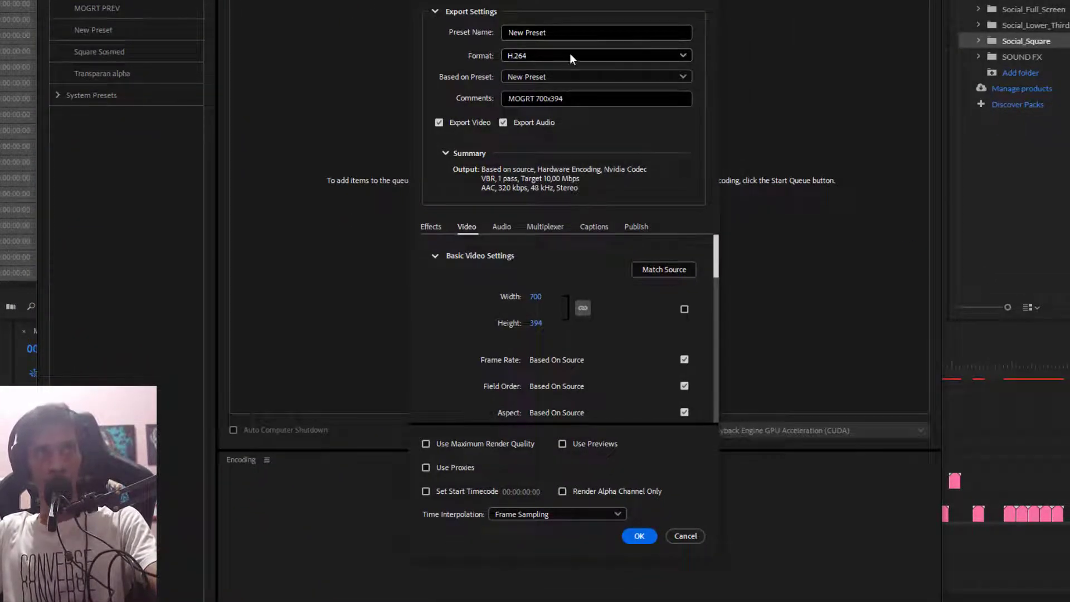
# Keep the H.264 format and set the preset's frame size to 700×394
pyautogui.click(557, 56)
pyautogui.click(557, 56)
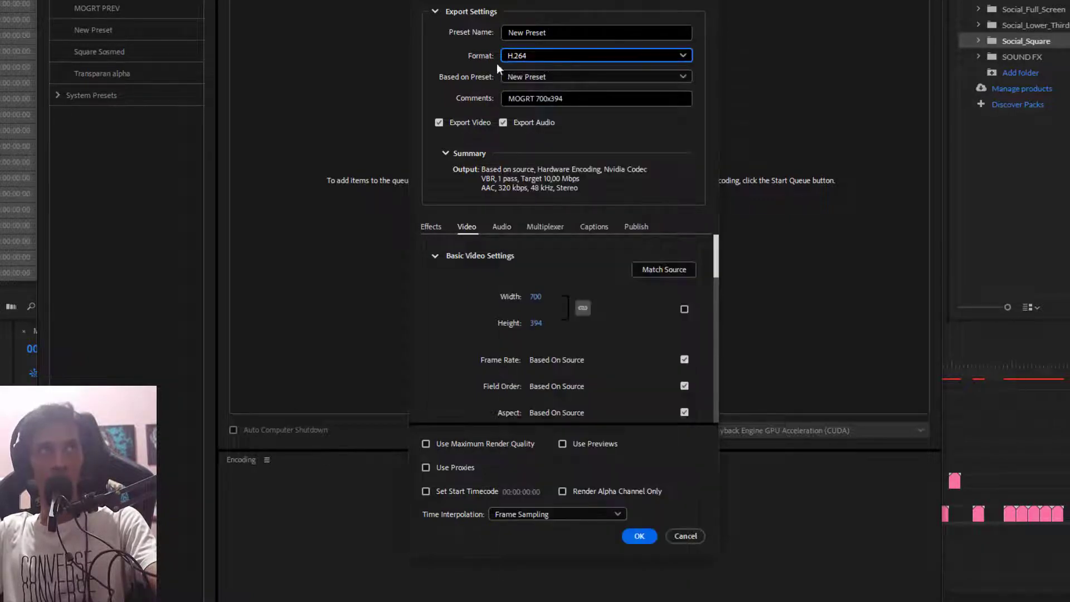
pyautogui.press('Tab')
pyautogui.press('Tab')
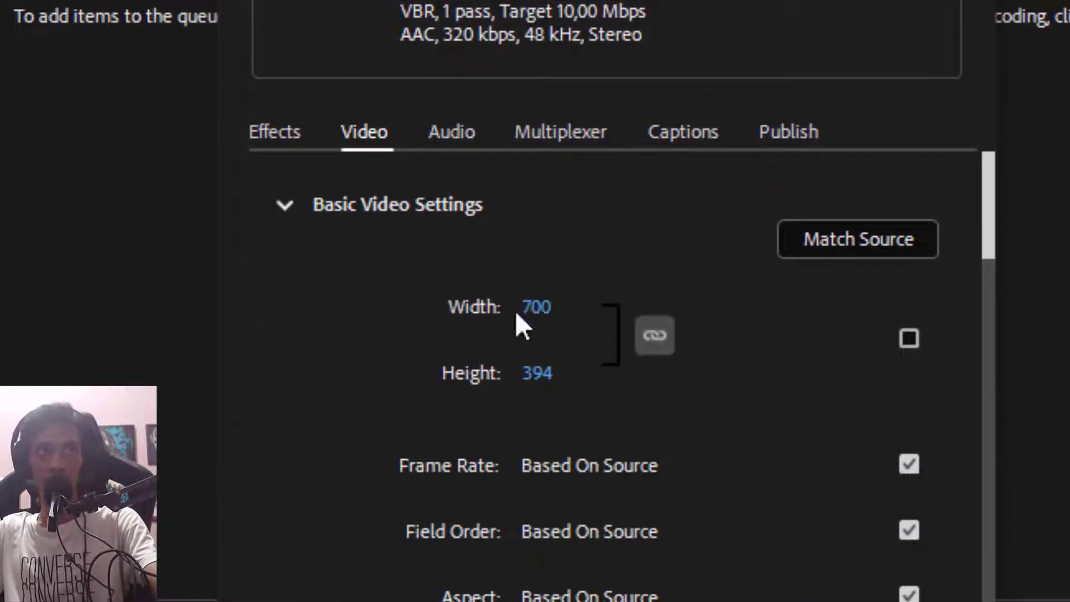
pyautogui.click(538, 308)
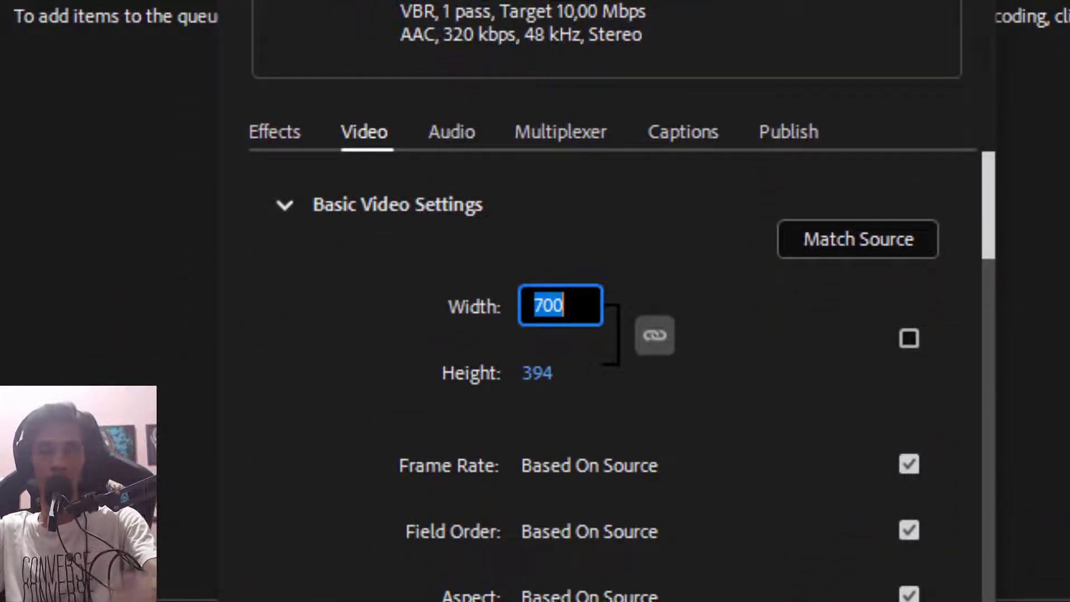
pyautogui.click(506, 423)
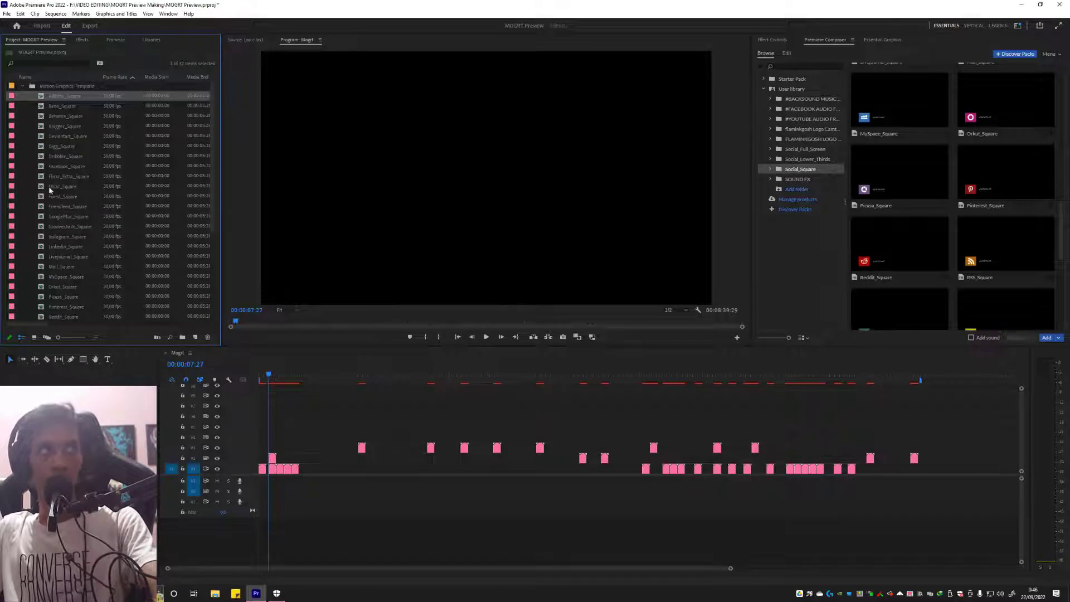
pyautogui.scroll(-5, 162, 254)
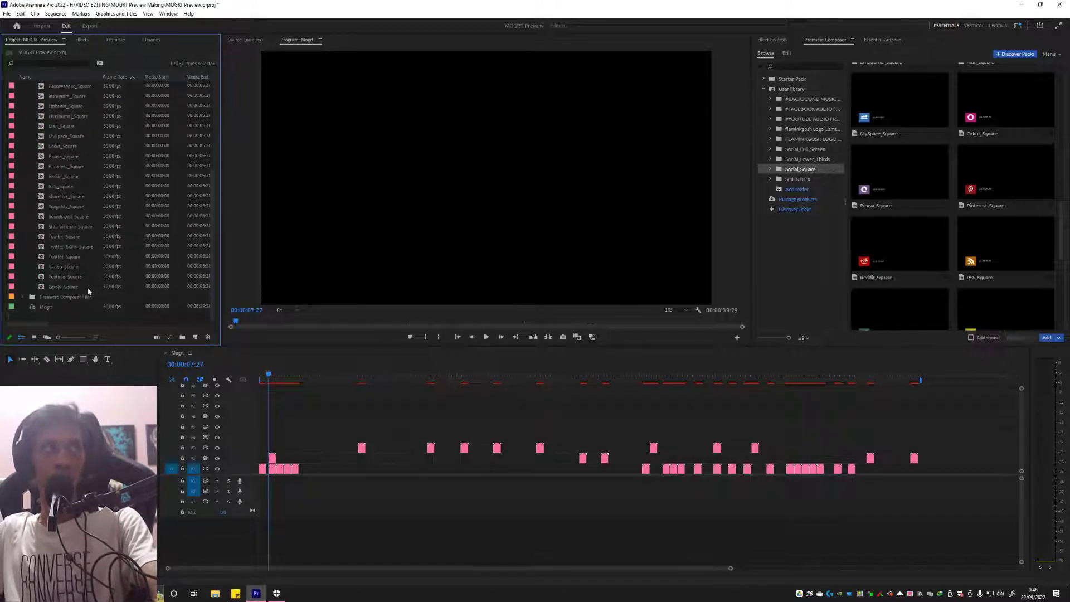
# Select all 34 template clips and send them through Export Media to Media Encoder
pyautogui.keyDown('shift'); pyautogui.click(71, 289); pyautogui.keyUp('shift')
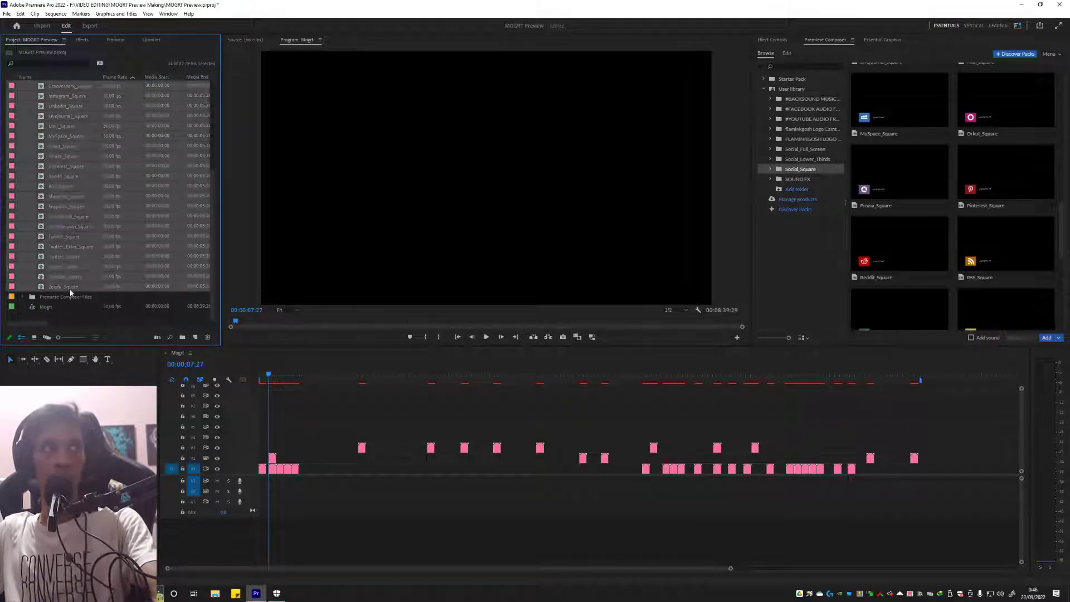
pyautogui.rightClick(70, 287)
pyautogui.click(68, 109)
pyautogui.rightClick(67, 109)
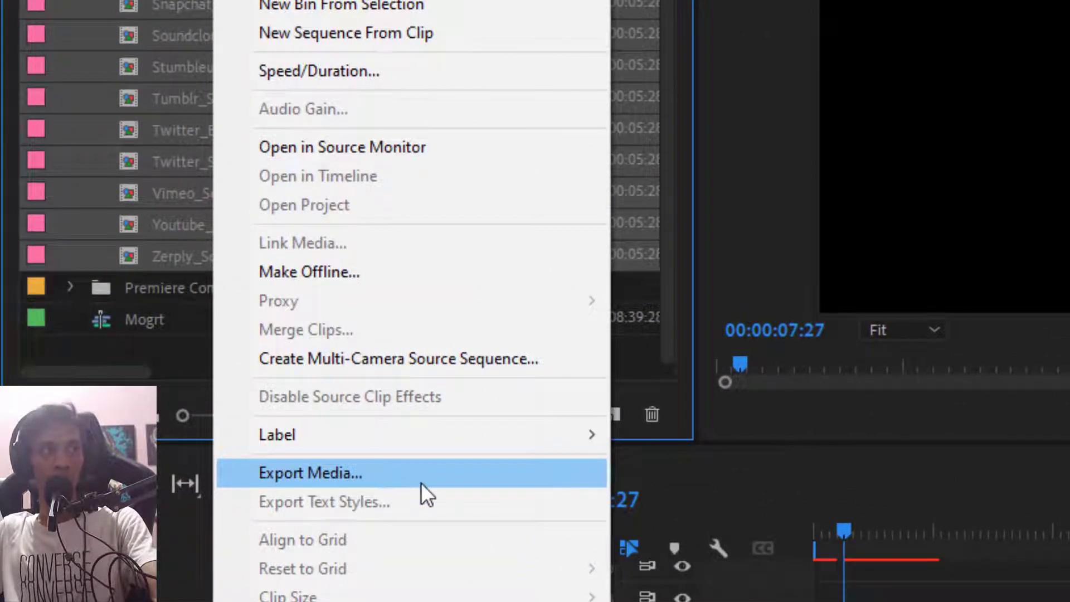
pyautogui.click(421, 483)
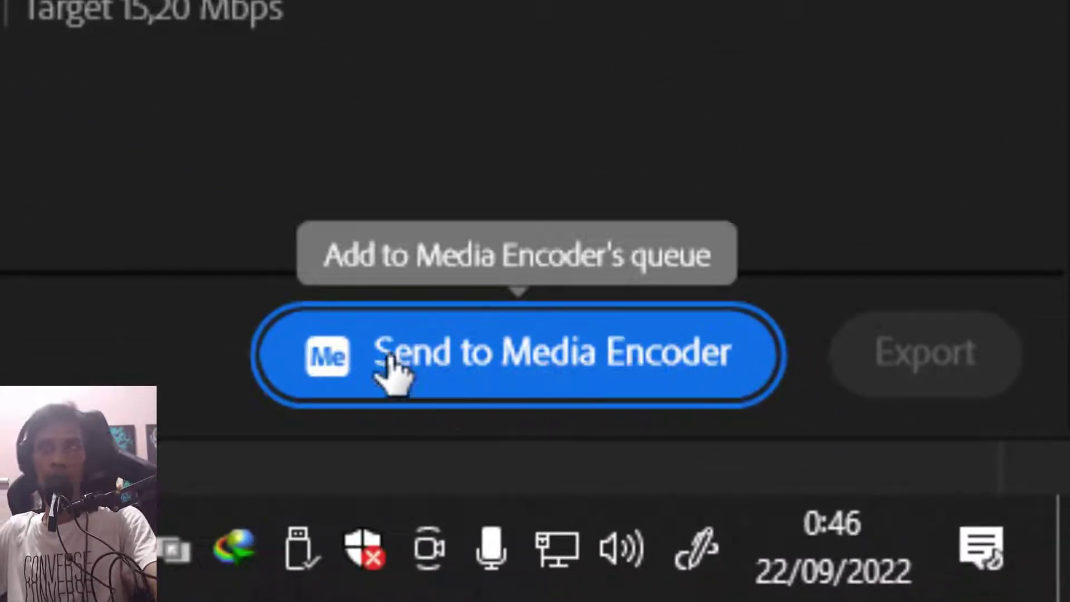
pyautogui.click(560, 363)
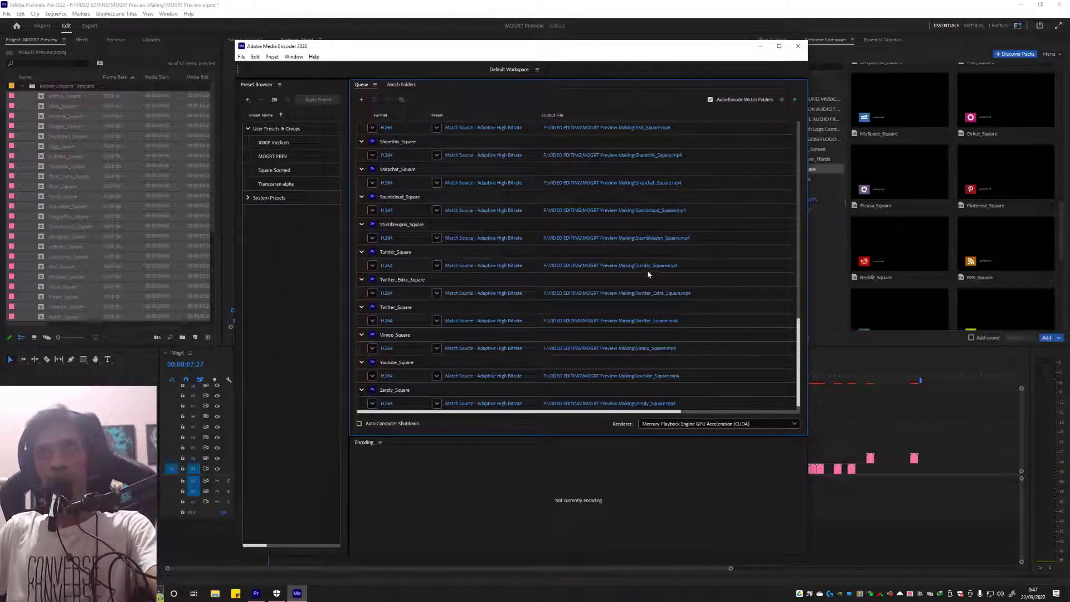
# Click the Twitter_Square job, then select all Sharethis_Square to Zerply_Square jobs with Ctrl+A
pyautogui.scroll(-1, 773, 324)
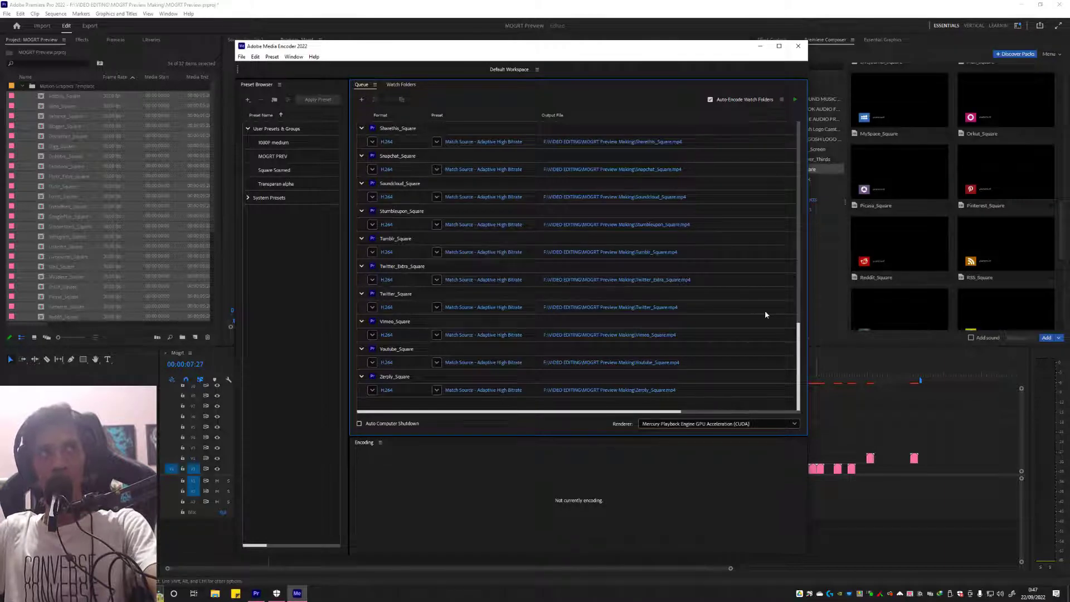
pyautogui.click(744, 311)
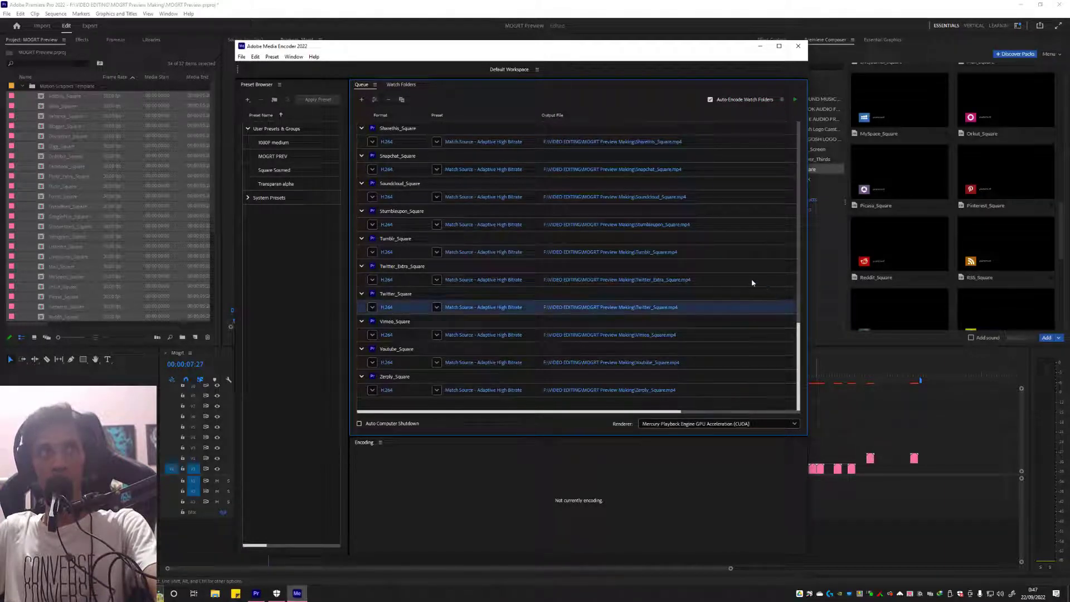
pyautogui.click(758, 280)
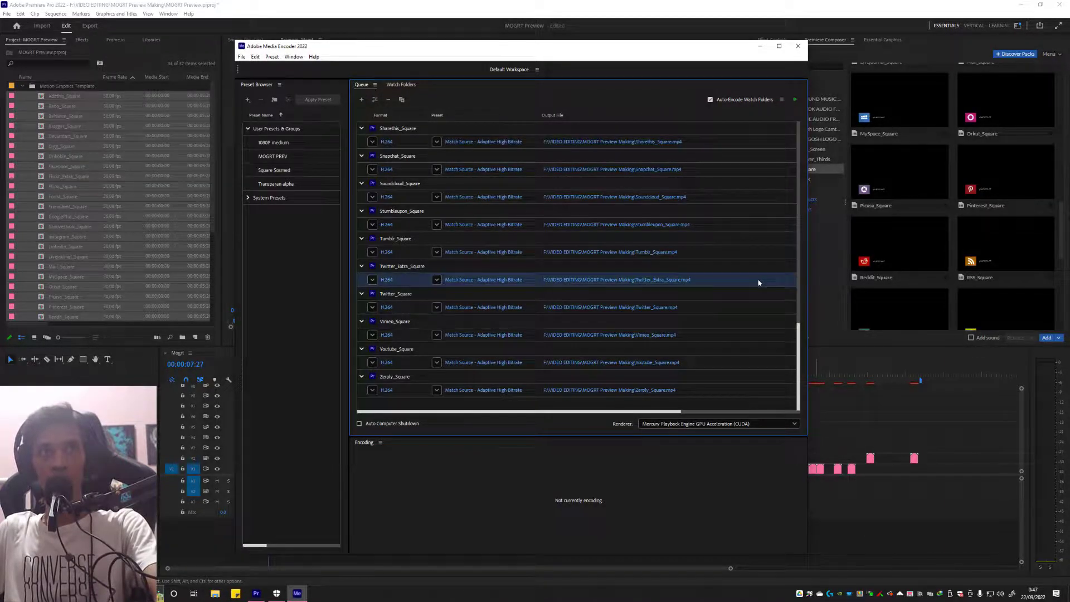
pyautogui.hotkey('ctrl', 'a')
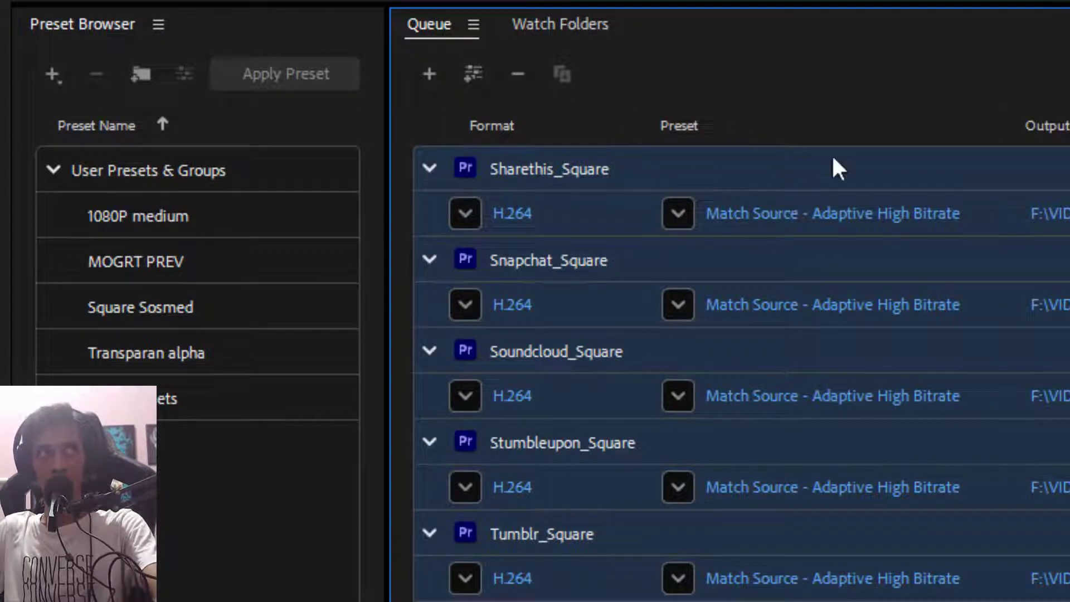
# Apply the MOGRT PREV user preset to all selected queue jobs
pyautogui.click(677, 216)
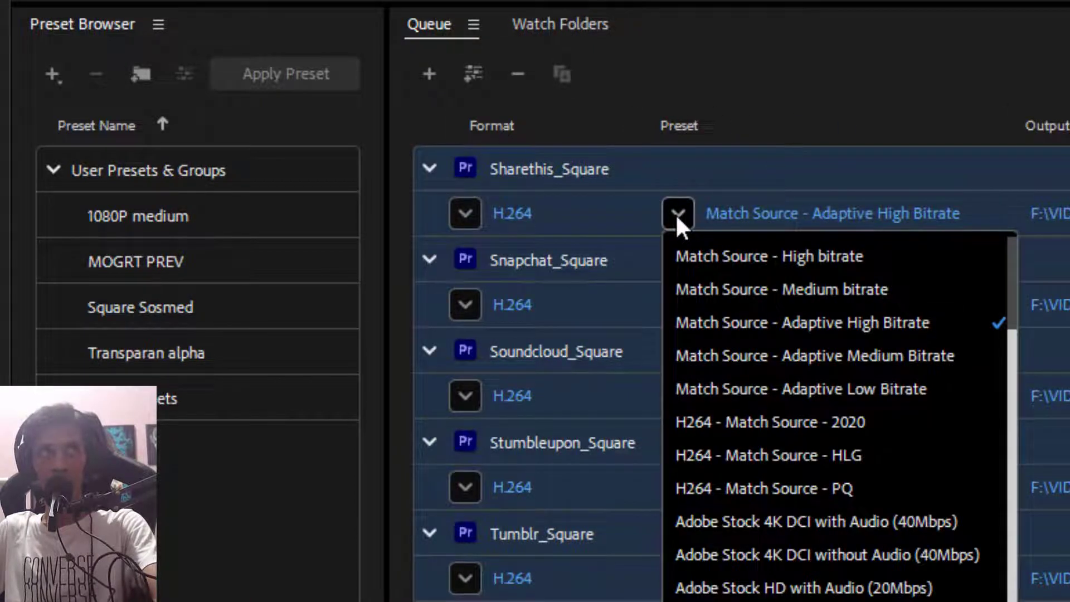
pyautogui.click(678, 217)
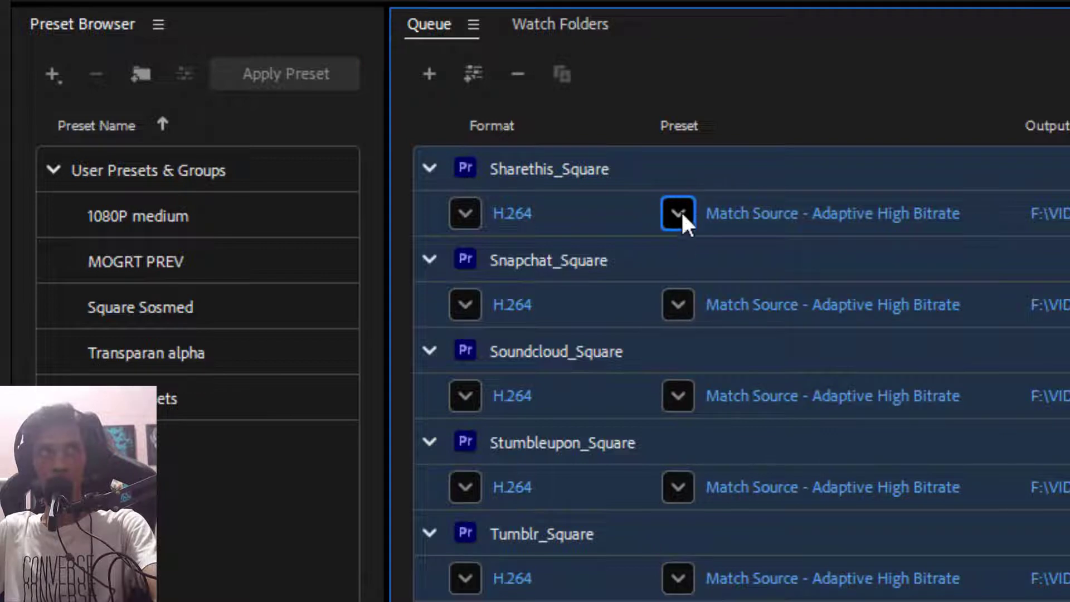
pyautogui.click(680, 212)
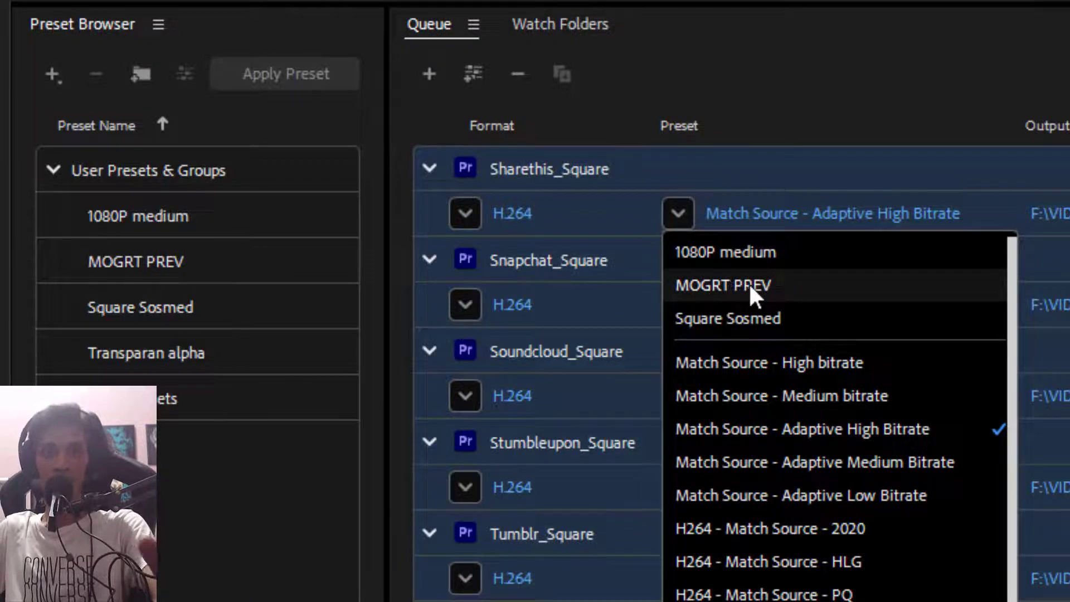
pyautogui.click(769, 284)
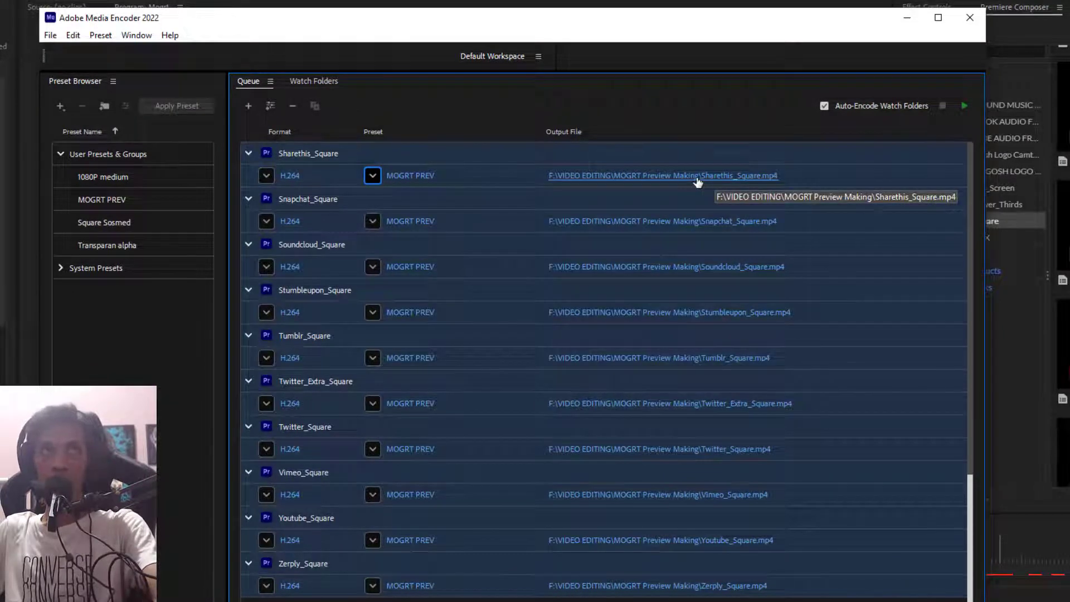
# Move the output folder chooser aside and bring the Social_Square folder window alongside
pyautogui.click(696, 176)
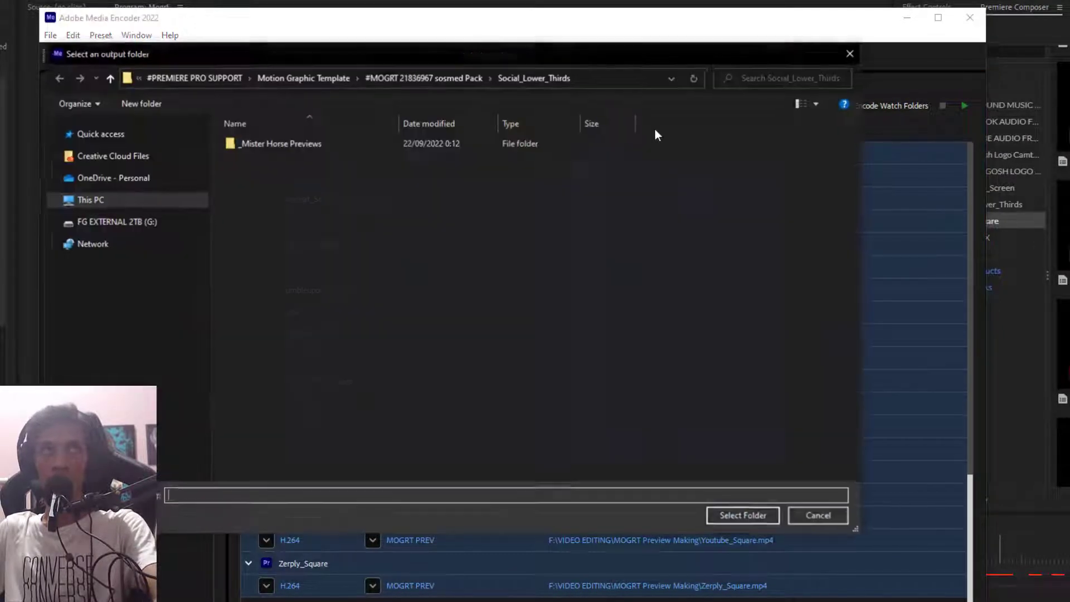
pyautogui.moveTo(624, 56); pyautogui.dragTo(627, 88)
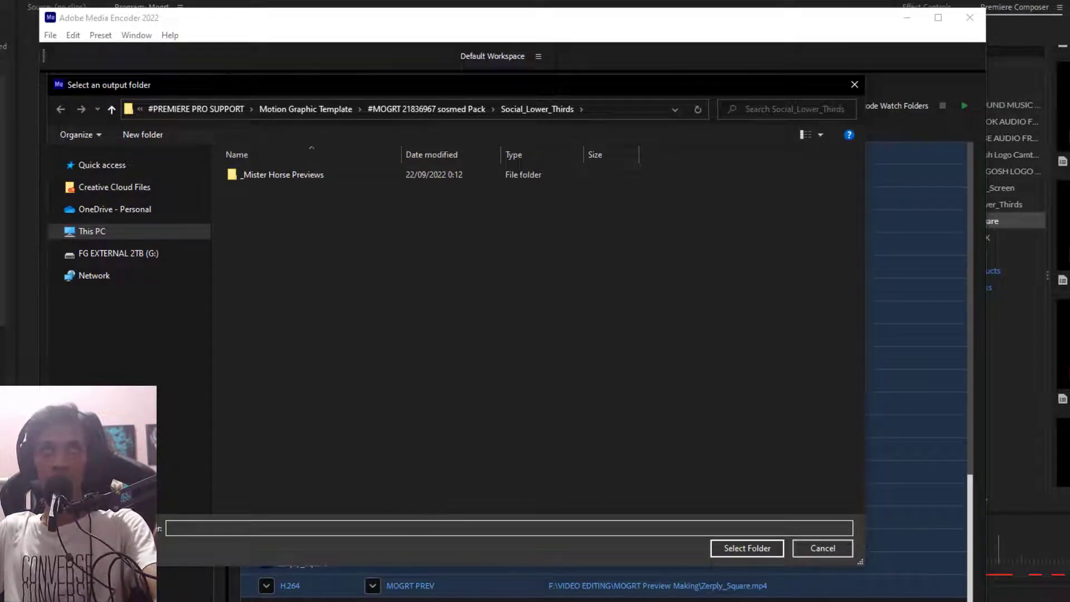
pyautogui.moveTo(1030, 40); pyautogui.dragTo(646, 73)
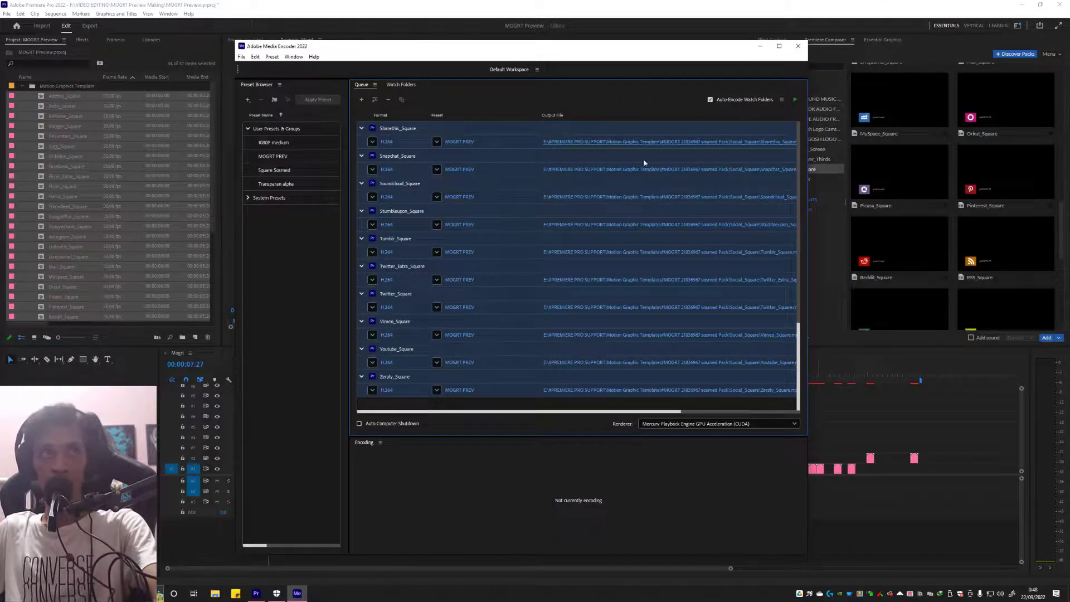
# Start the queue rendering previews into Social_Square and keep its folder window in view
pyautogui.moveTo(658, 48); pyautogui.dragTo(643, 42)
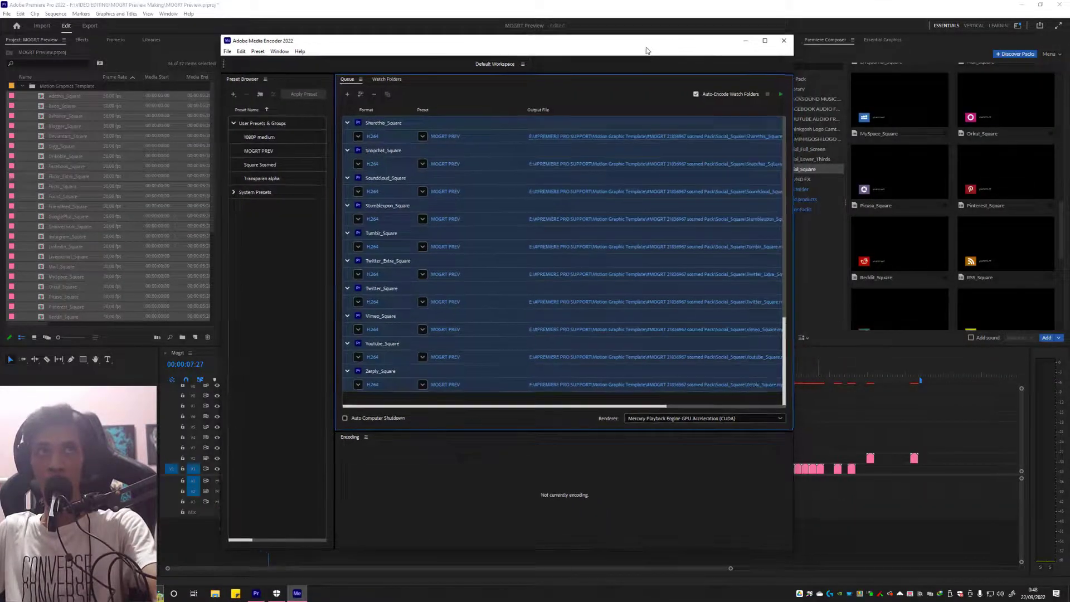
pyautogui.click(780, 95)
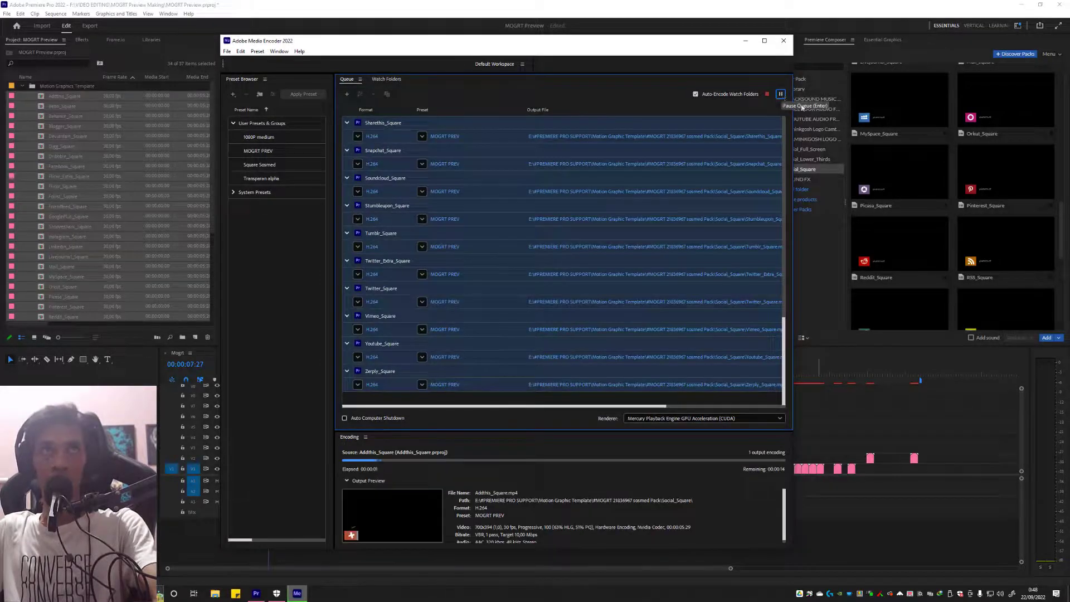
pyautogui.moveTo(947, 61)
pyautogui.mouseDown()
pyautogui.moveTo(807, 65)
pyautogui.moveTo(815, 44)
pyautogui.mouseUp()
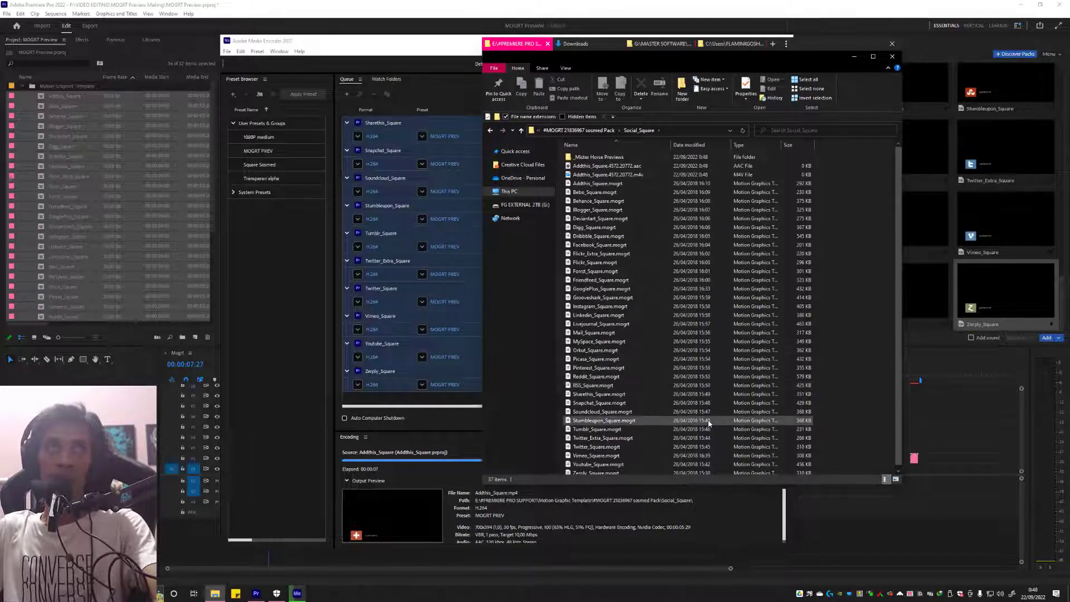
# After confirming an .mp4 preview beside each .mogrt (69 items), close Media Encoder
pyautogui.moveTo(597, 55); pyautogui.dragTo(795, 167)
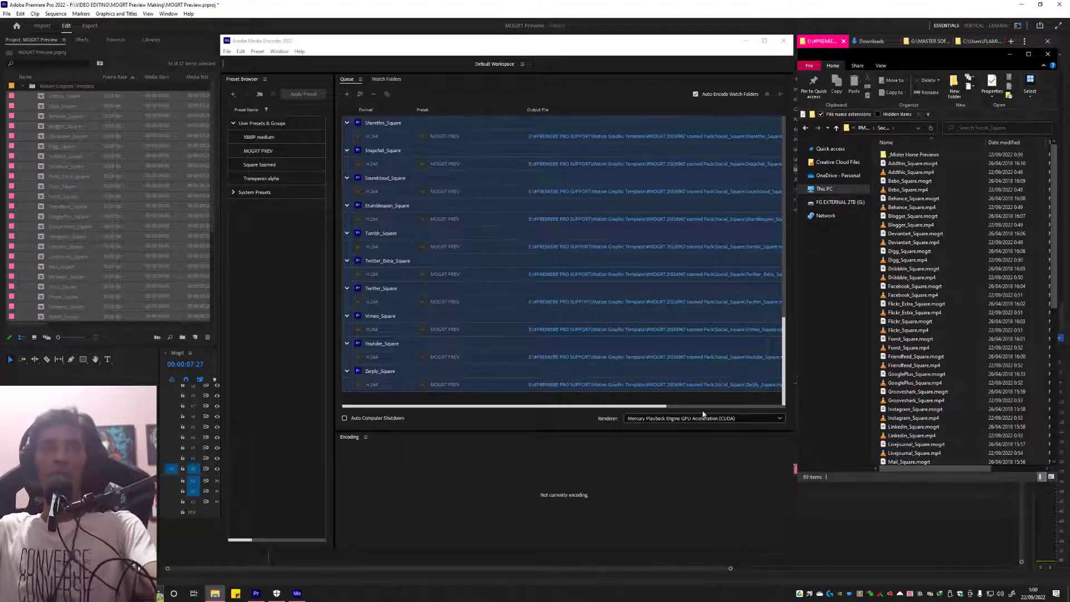
pyautogui.click(676, 45)
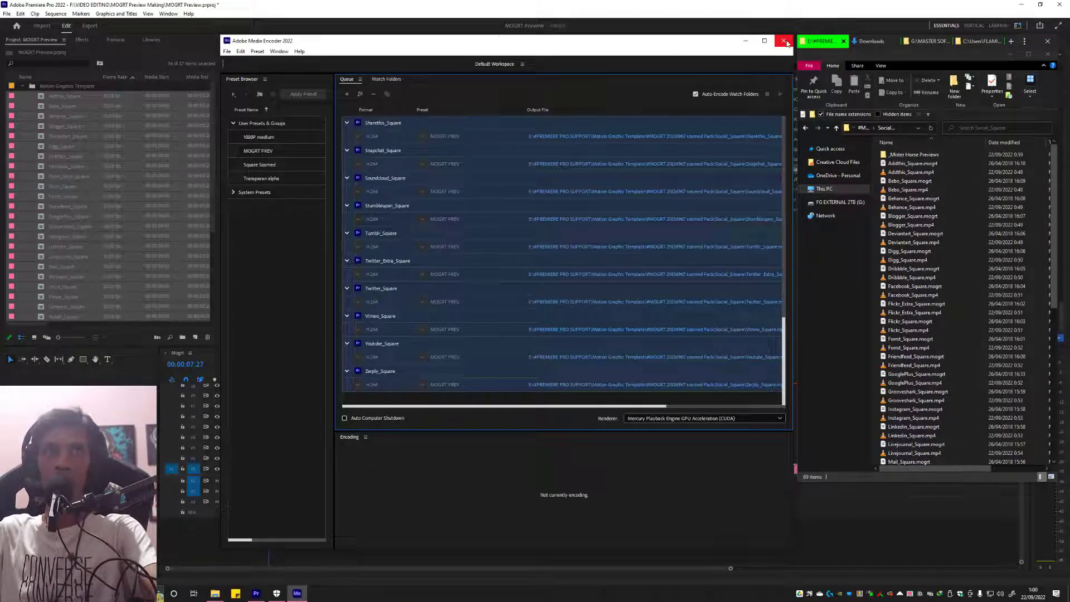
pyautogui.click(787, 44)
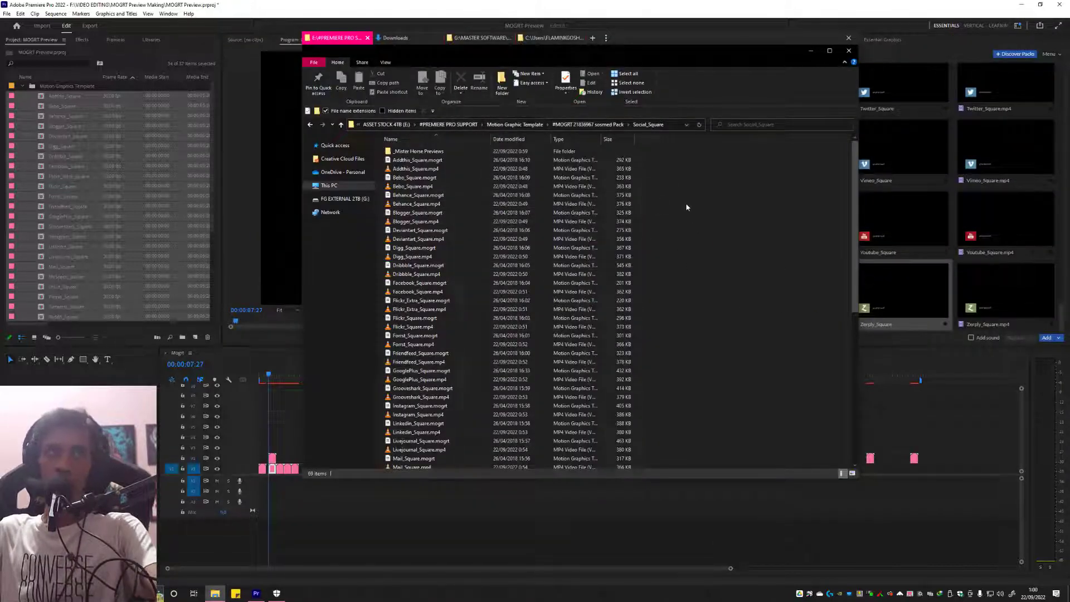
# Group the Social_Square folder's files by Type
pyautogui.rightClick(663, 206)
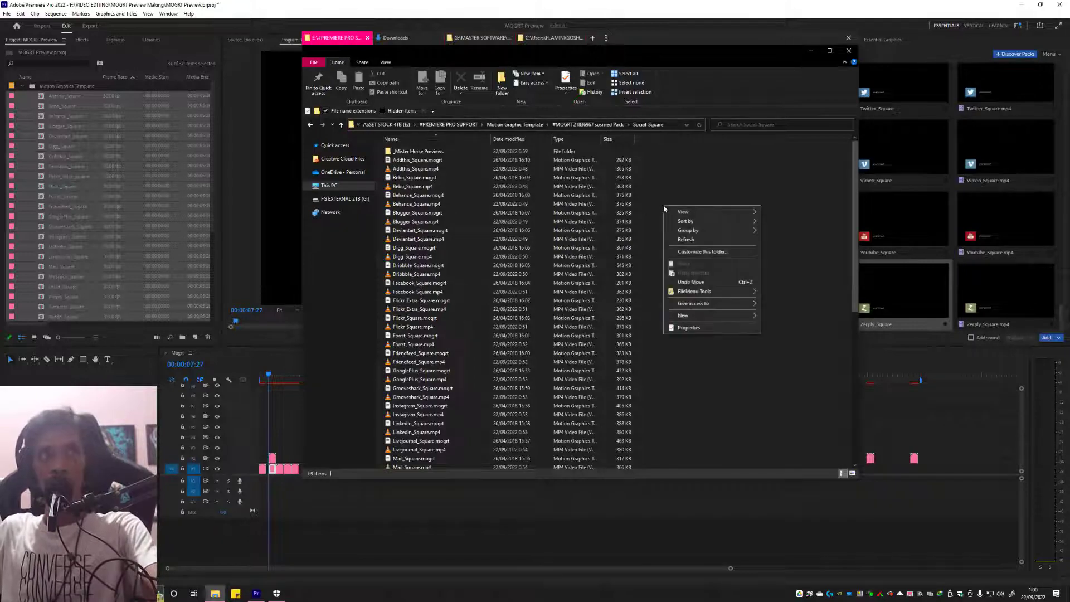
pyautogui.click(688, 182)
pyautogui.rightClick(650, 185)
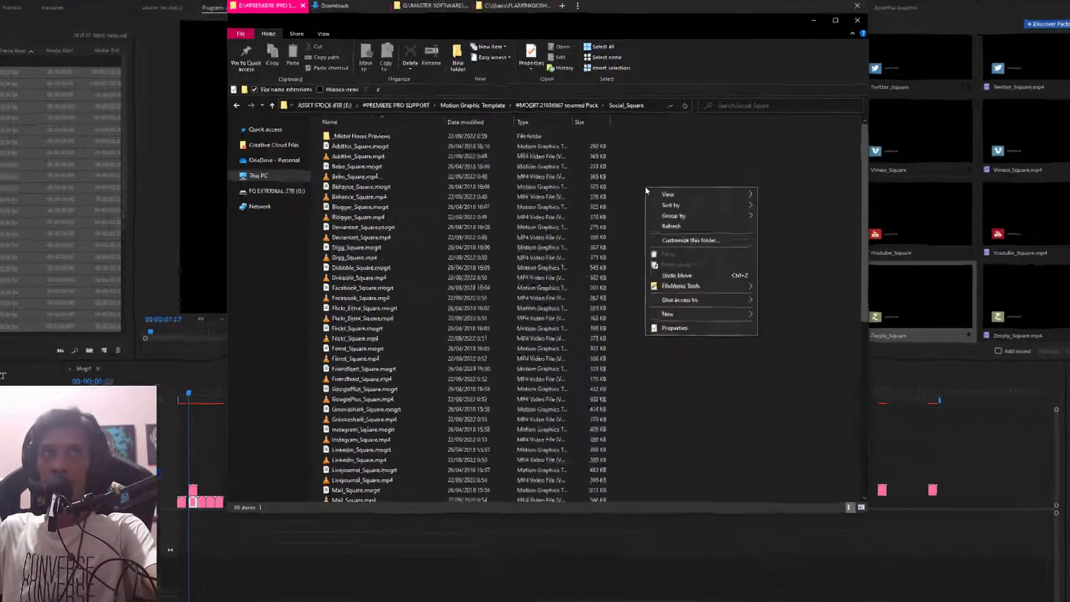
pyautogui.moveTo(699, 219)
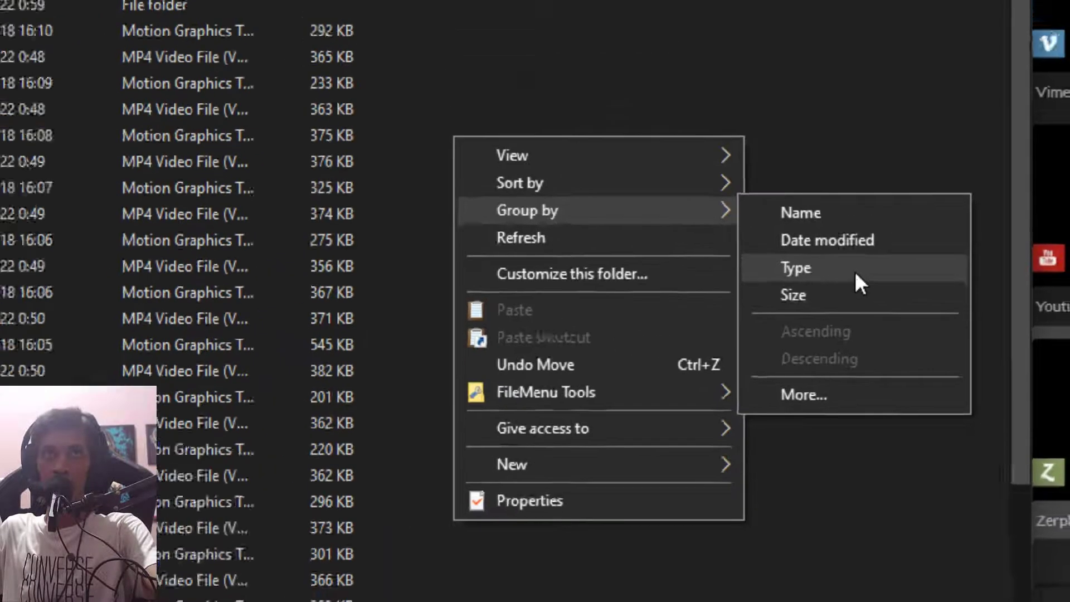
pyautogui.click(818, 215)
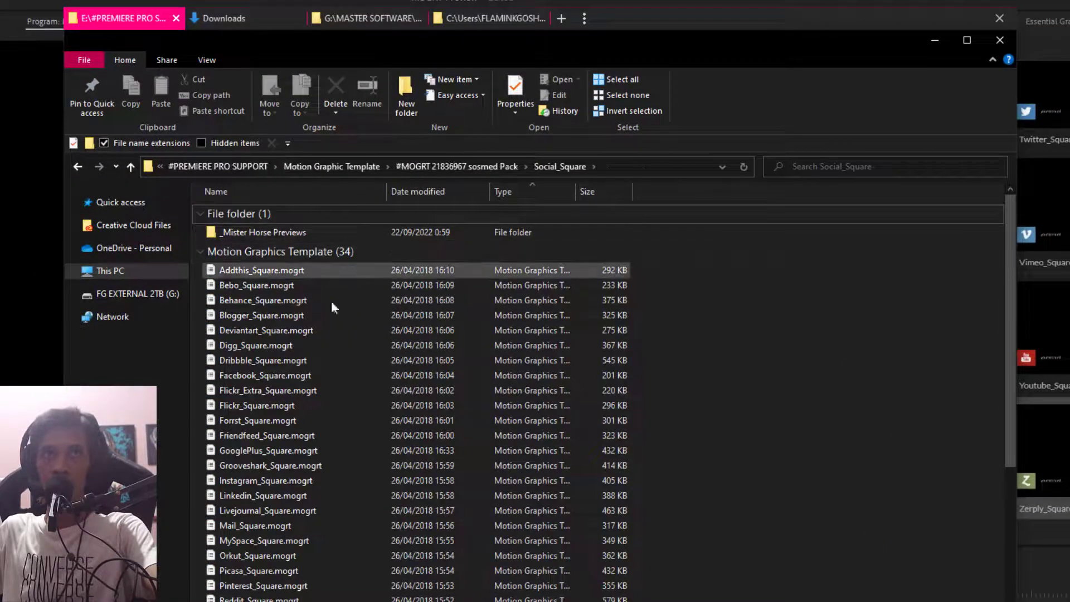
# Select all 34 files in the MP4 Video File group
pyautogui.scroll(-4, 915, 497)
pyautogui.scroll(-7, 695, 581)
pyautogui.scroll(-4, 401, 390)
pyautogui.scroll(6, 335, 384)
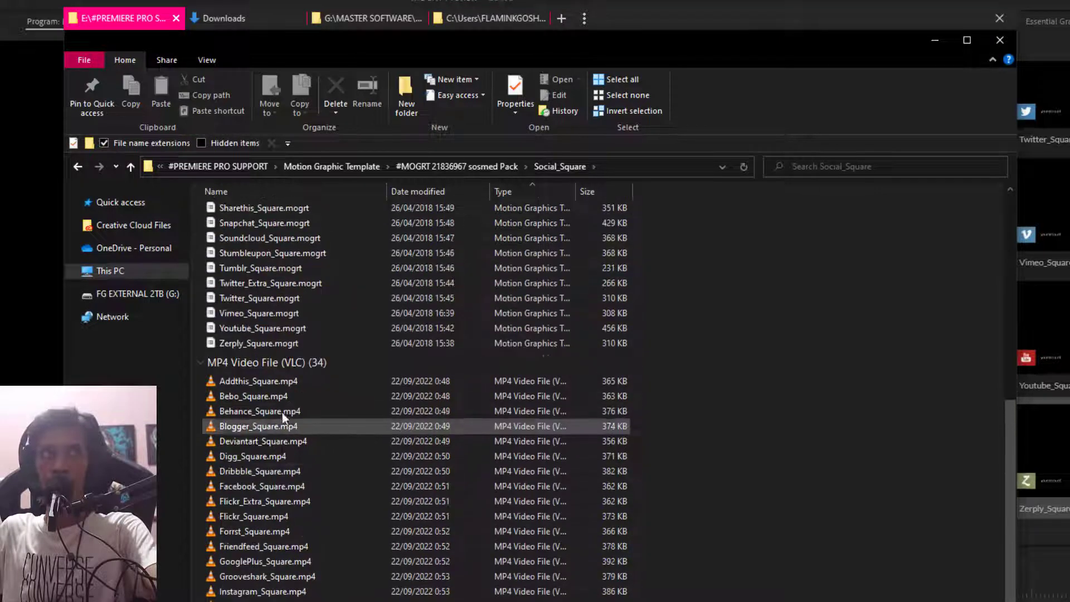
pyautogui.click(249, 364)
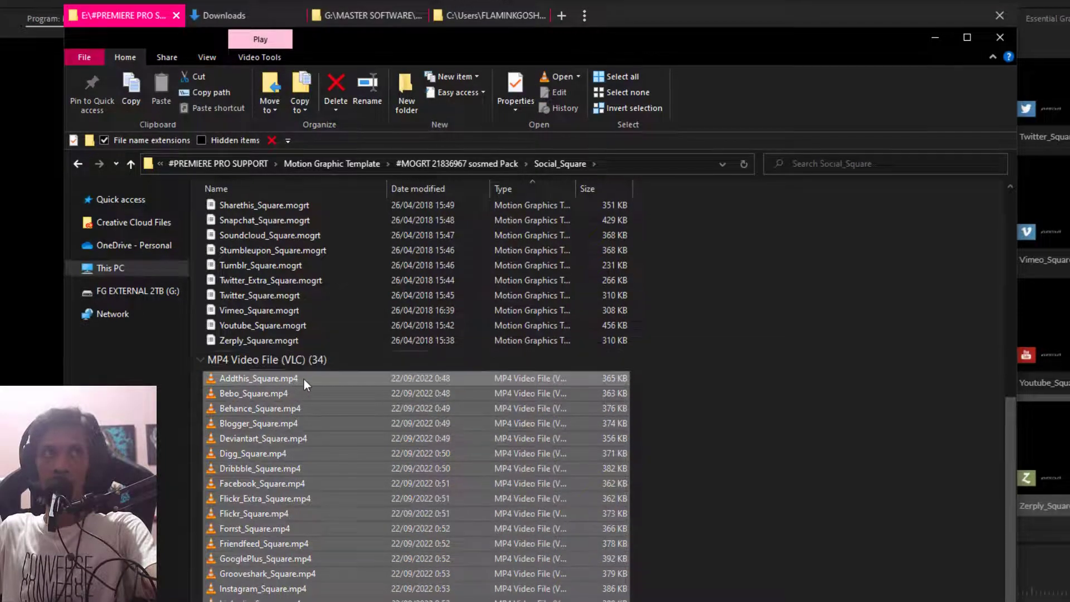
# Batch-rename the 34 MP4s with FileMenu Tools Advanced Renamer to end in .mogrt.mhpreview.mp4
pyautogui.rightClick(304, 381)
pyautogui.moveTo(454, 380)
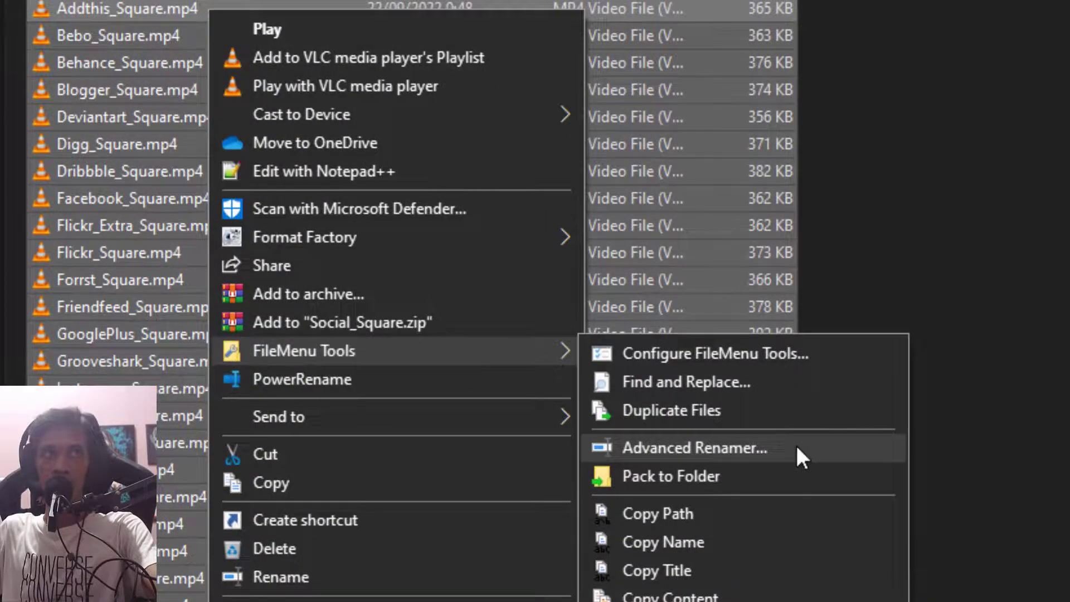
pyautogui.click(795, 445)
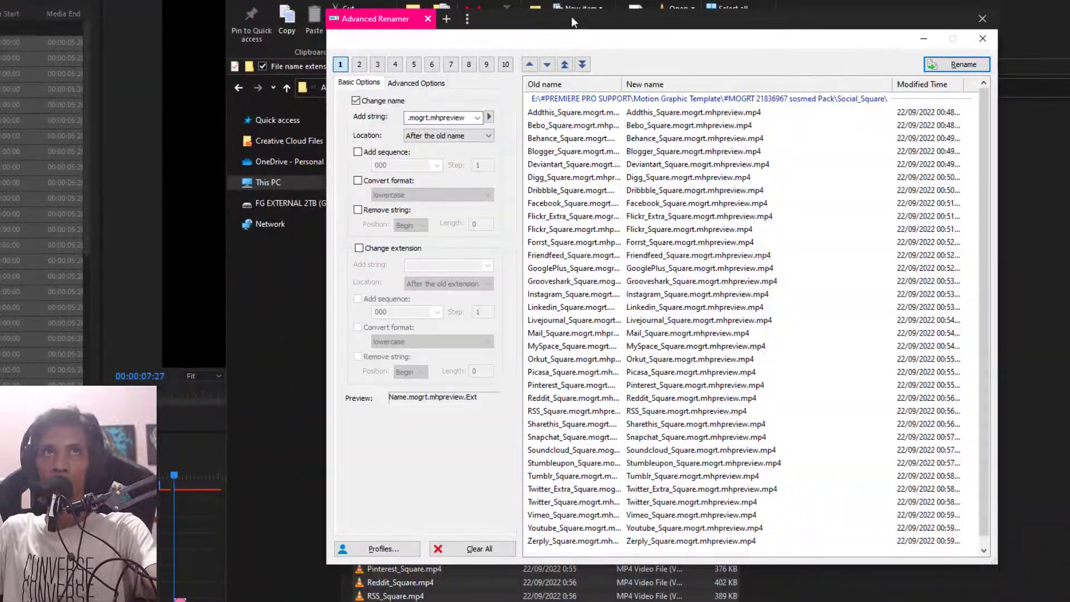
pyautogui.moveTo(571, 18); pyautogui.dragTo(989, 10)
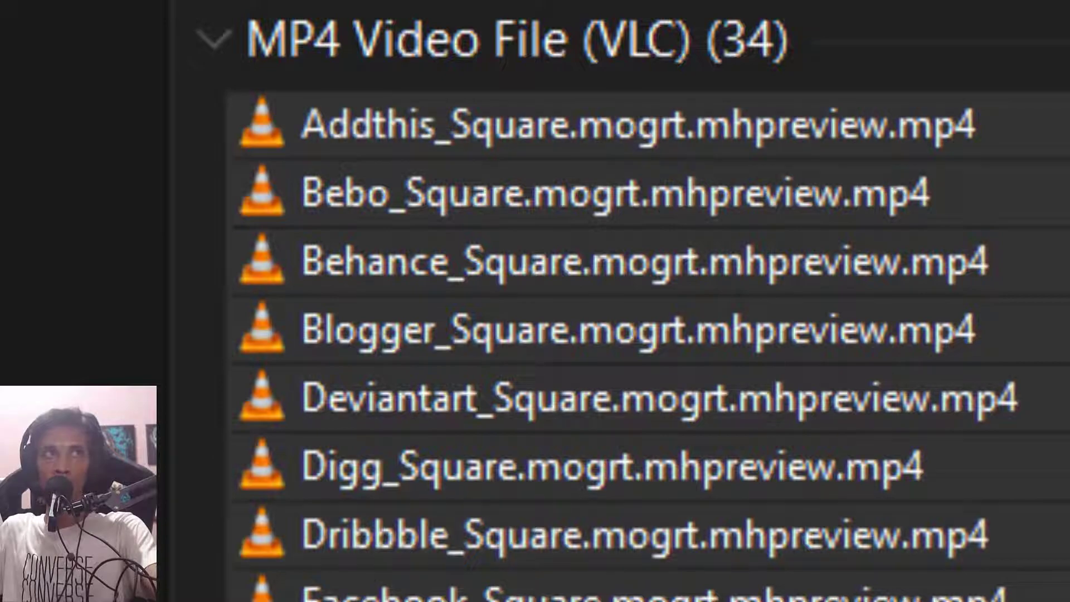
pyautogui.rightClick(733, 147)
pyautogui.moveTo(490, 361)
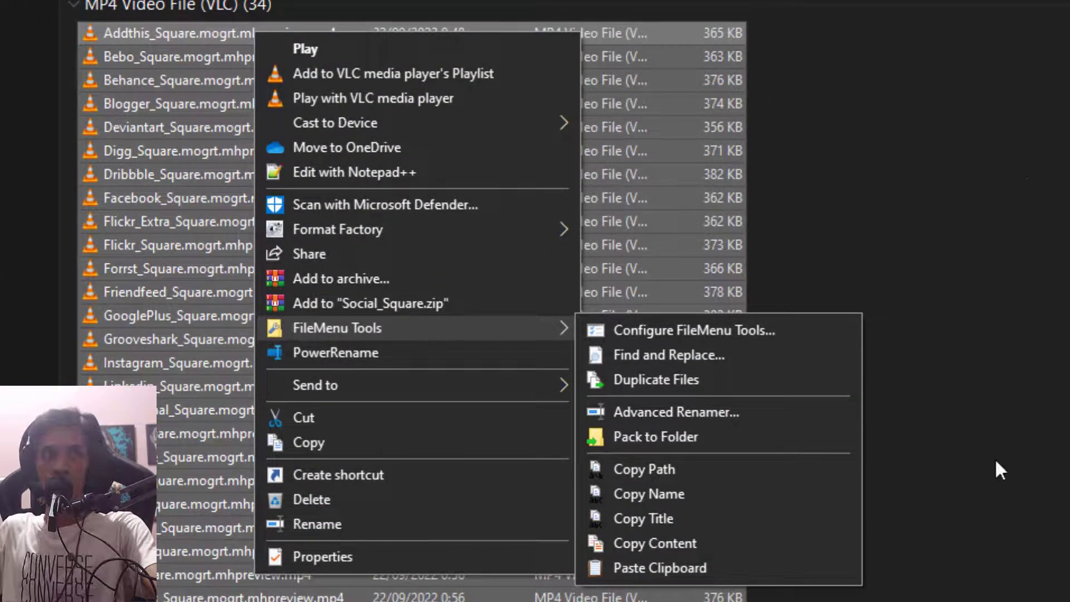
pyautogui.click(1028, 185)
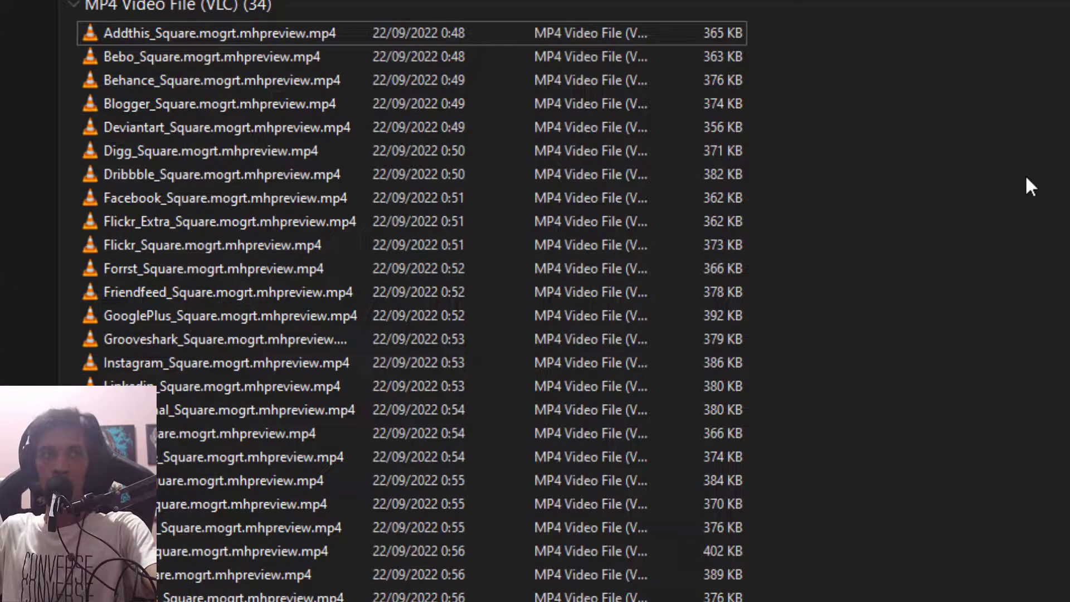
pyautogui.scroll(12, 685, 197)
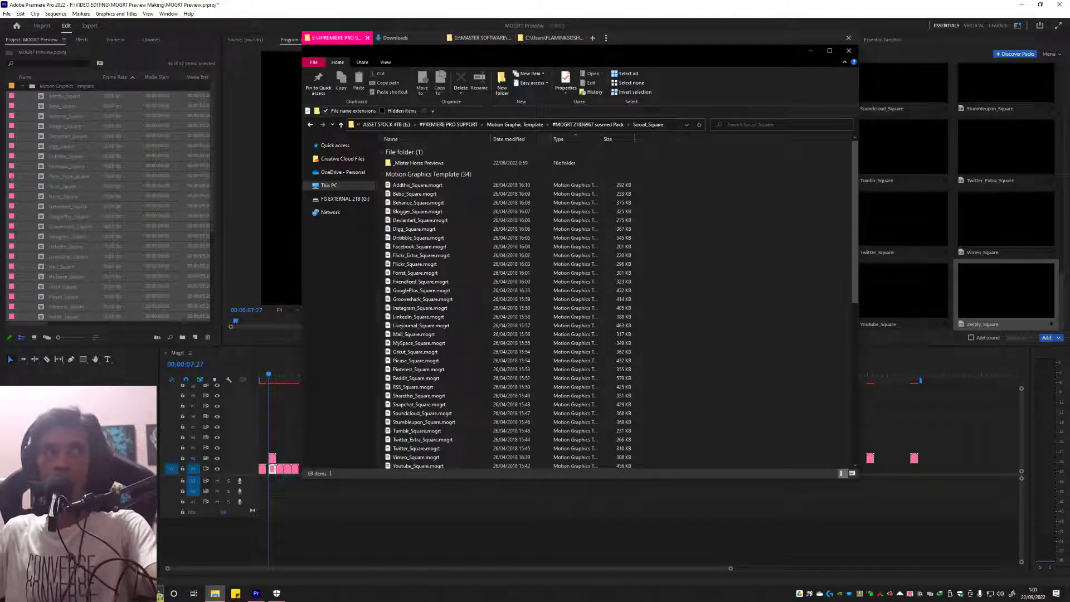
pyautogui.scroll(-7, 715, 343)
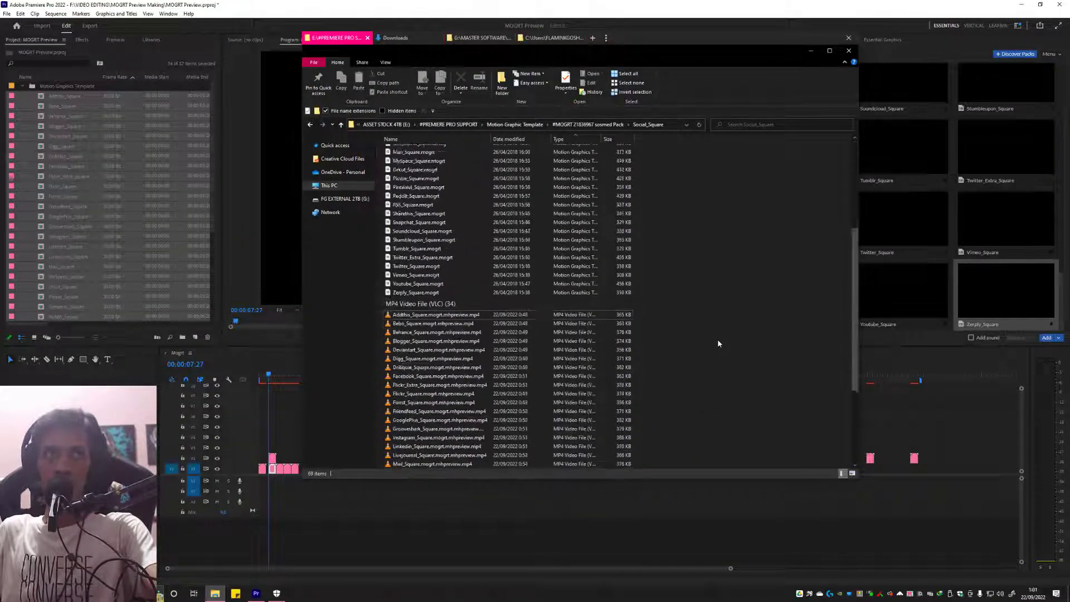
pyautogui.scroll(-3, 718, 344)
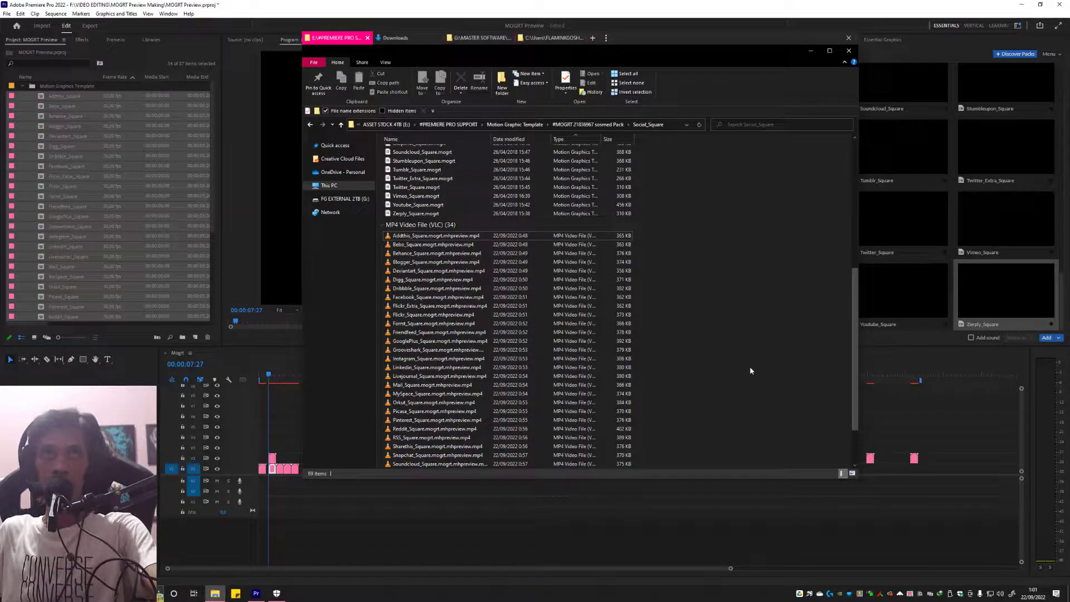
pyautogui.scroll(-1, 751, 367)
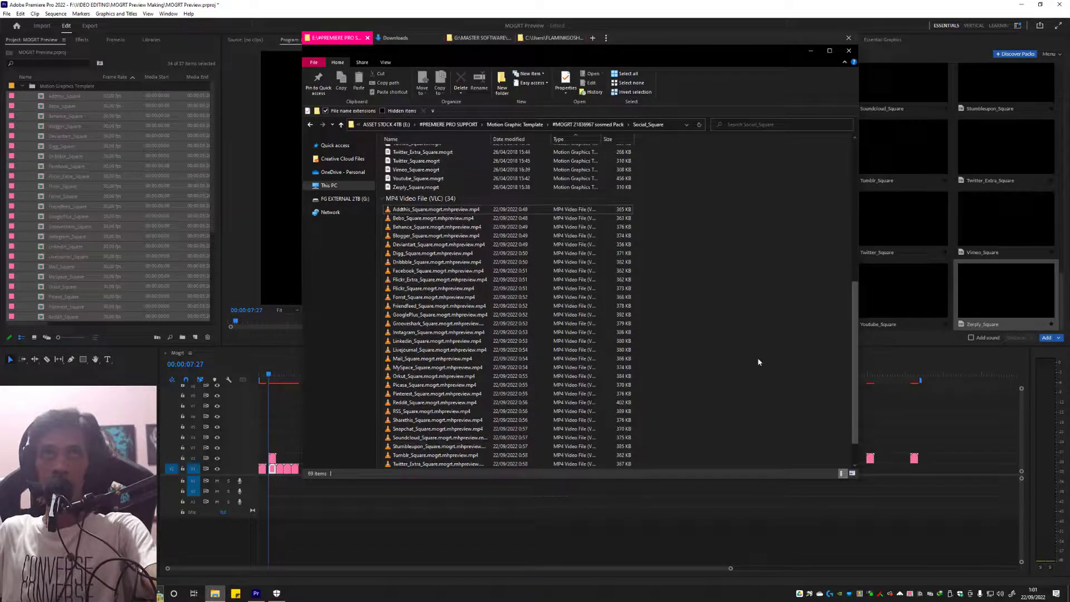
# Back in Premiere, scroll the Premiere Composer grid to check the animated template thumbnails
pyautogui.click(810, 53)
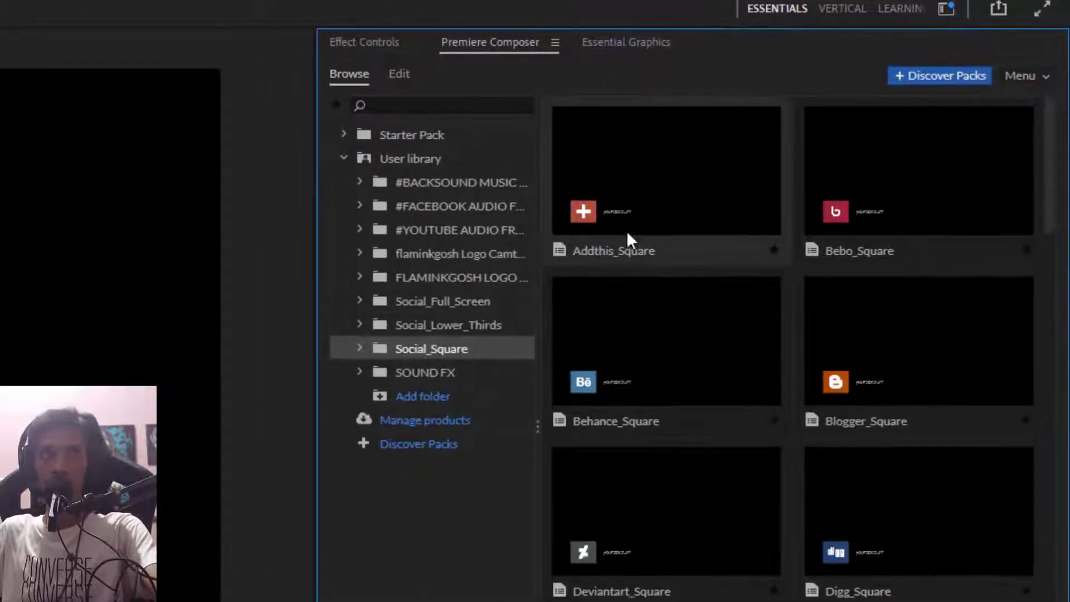
pyautogui.scroll(-3, 874, 580)
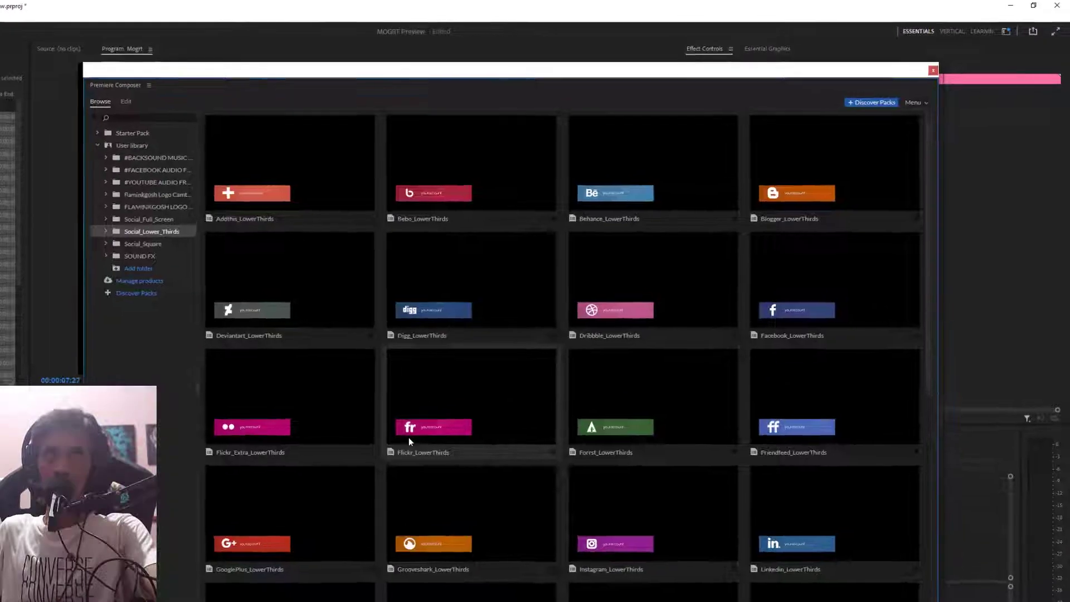
pyautogui.scroll(-1, 409, 437)
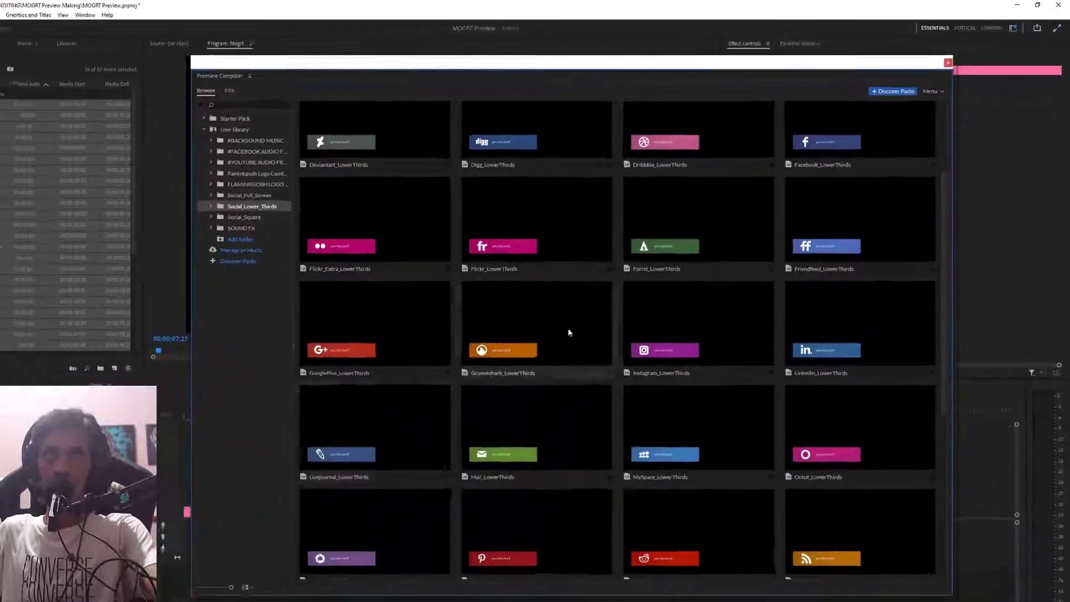
pyautogui.scroll(-2, 897, 394)
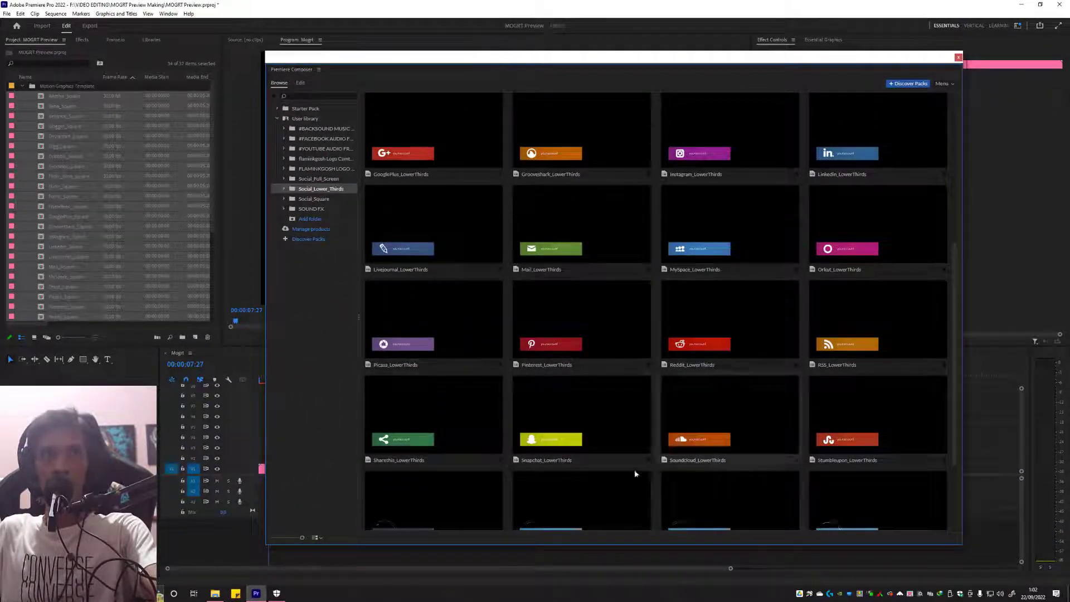
# Add the Snapchat_LowerThirds template from Premiere Composer to the project
pyautogui.click(593, 410)
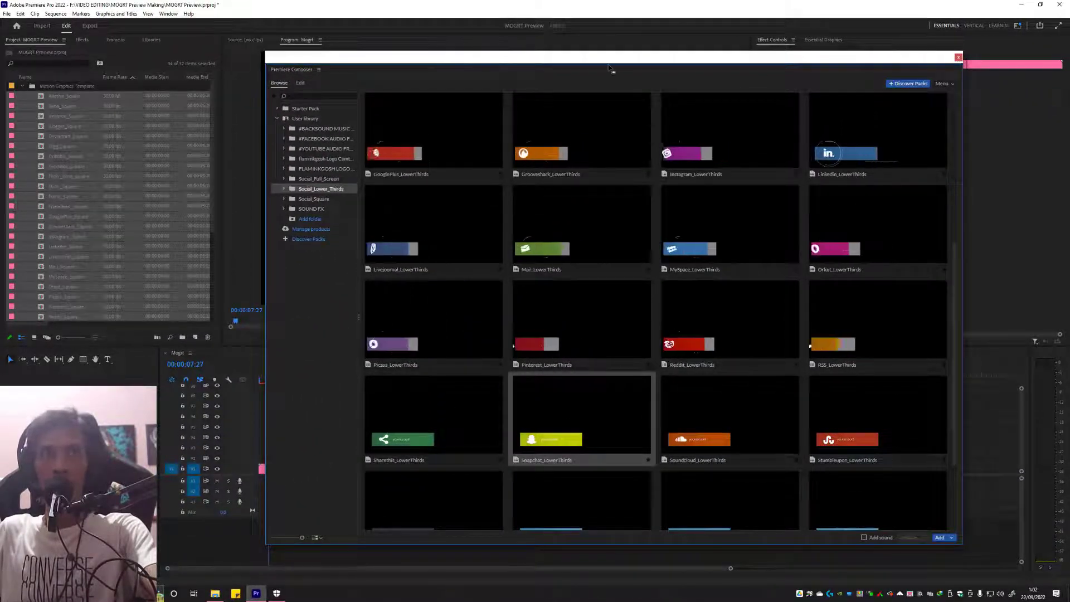
pyautogui.moveTo(606, 60)
pyautogui.mouseDown()
pyautogui.moveTo(646, 51)
pyautogui.moveTo(314, 33)
pyautogui.mouseUp()
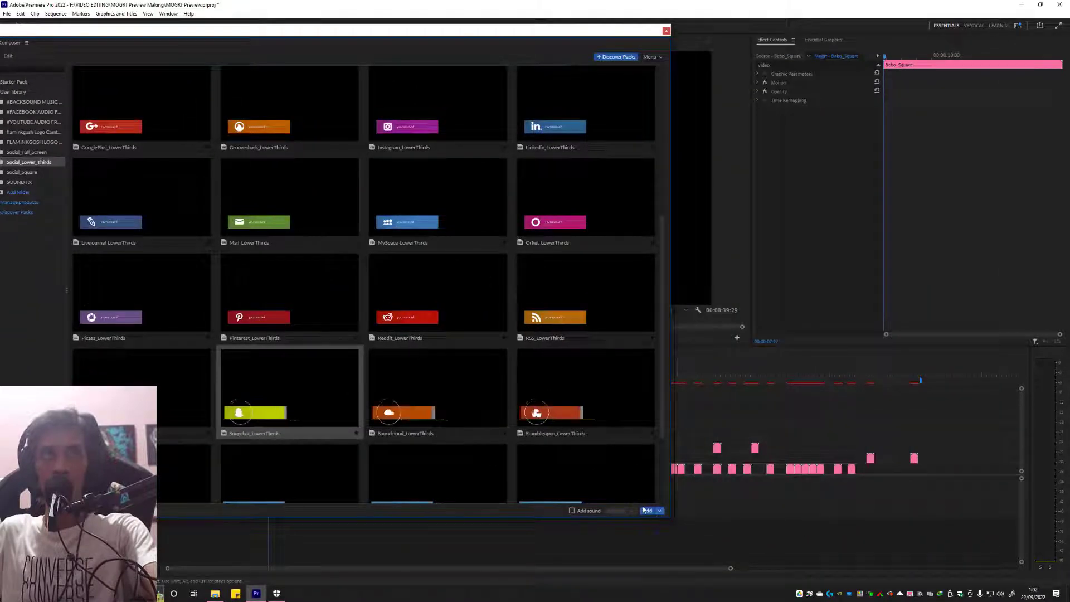
pyautogui.click(648, 511)
pyautogui.moveTo(402, 46); pyautogui.dragTo(603, 43)
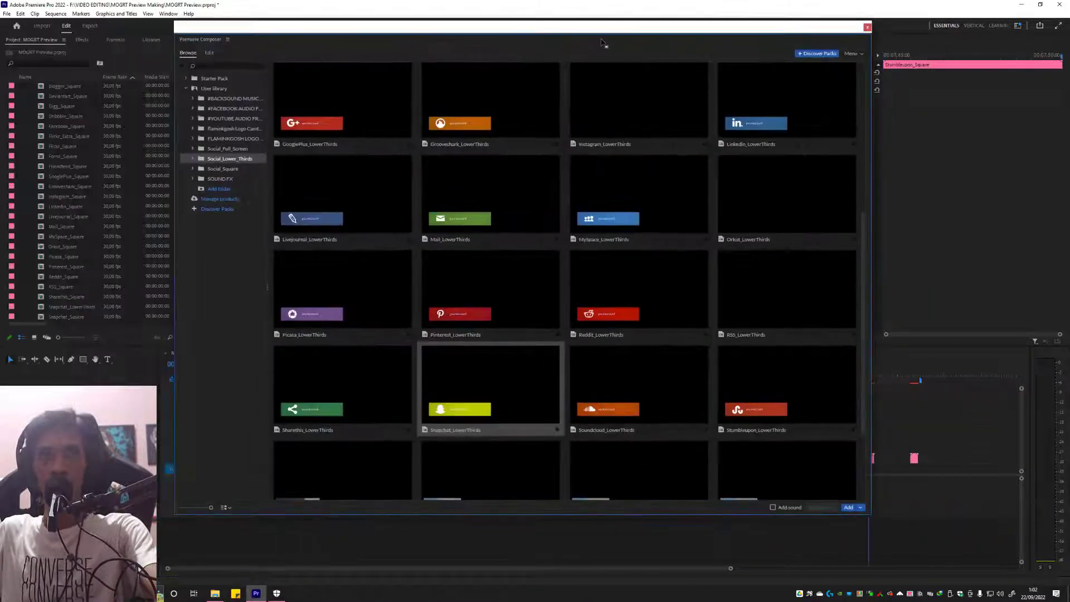